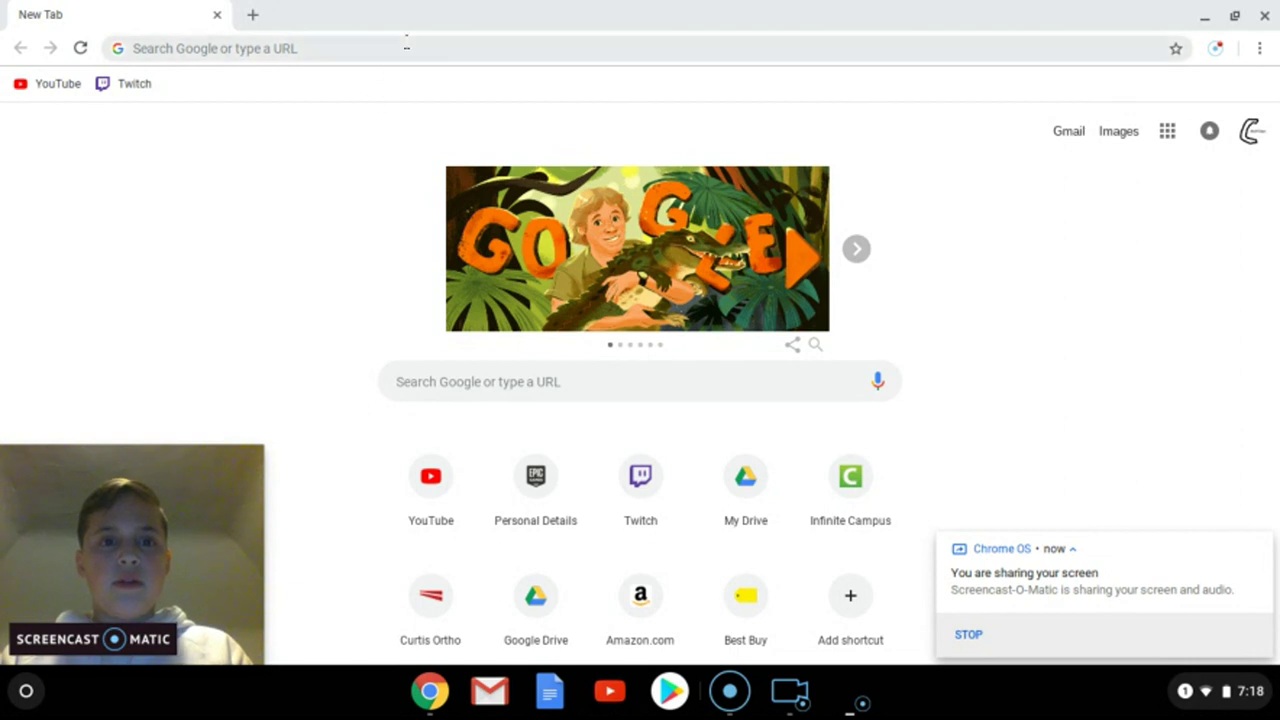
# Step: Search Google for 'epic games home', open the Epic Games home page, and go to Sign In
pyautogui.click(406, 48)
pyautogui.write('epic games ho')
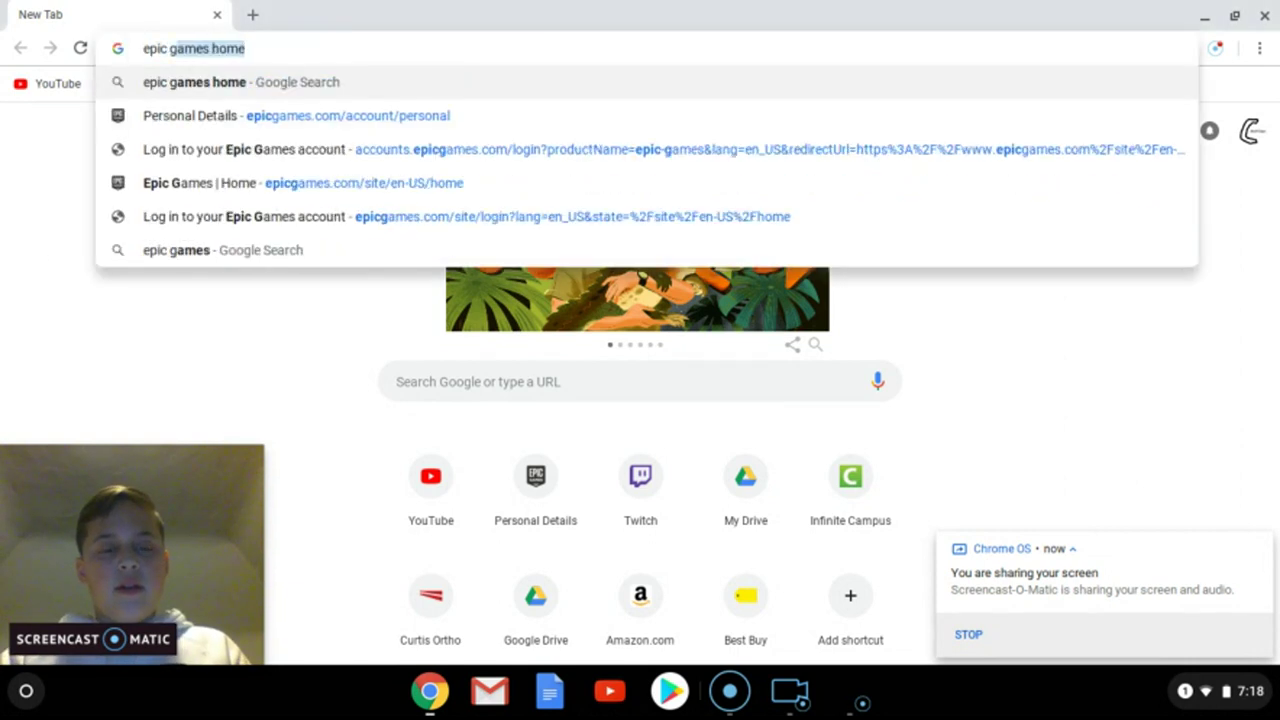
pyautogui.write('mme')
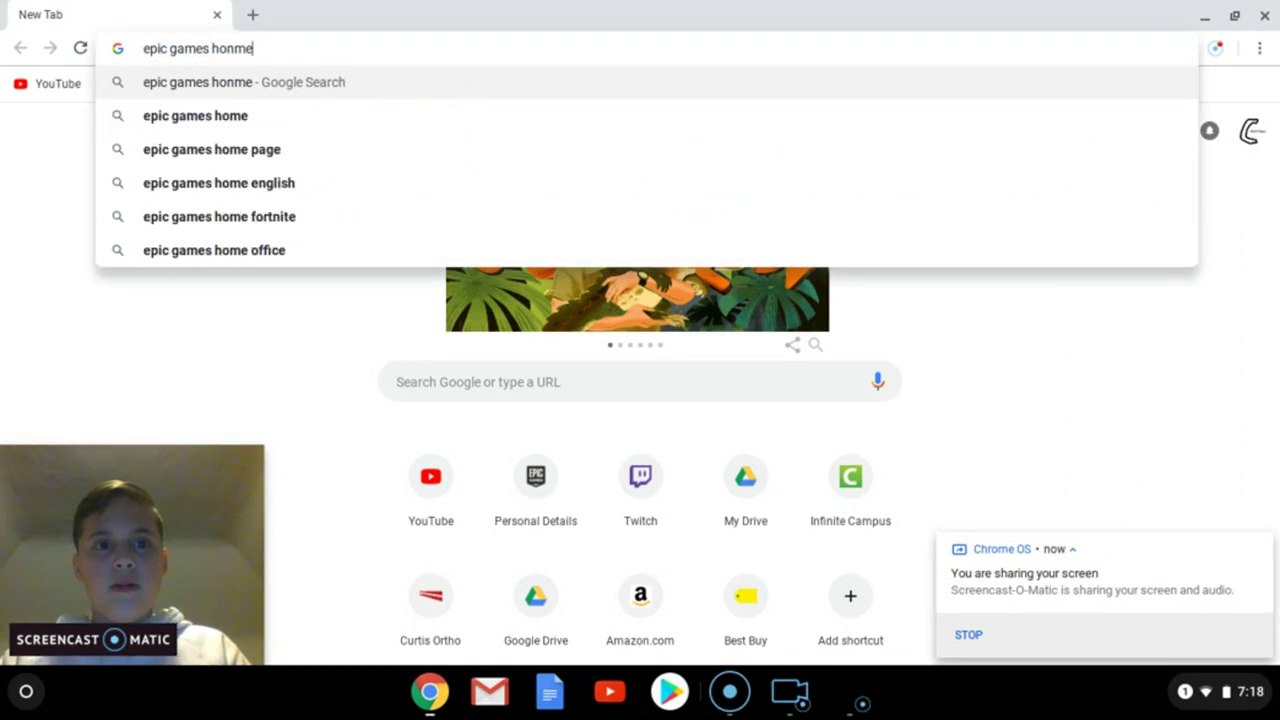
pyautogui.press('BackSpace')
pyautogui.press('BackSpace')
pyautogui.press('BackSpace')
pyautogui.write('me')
pyautogui.press('Return')
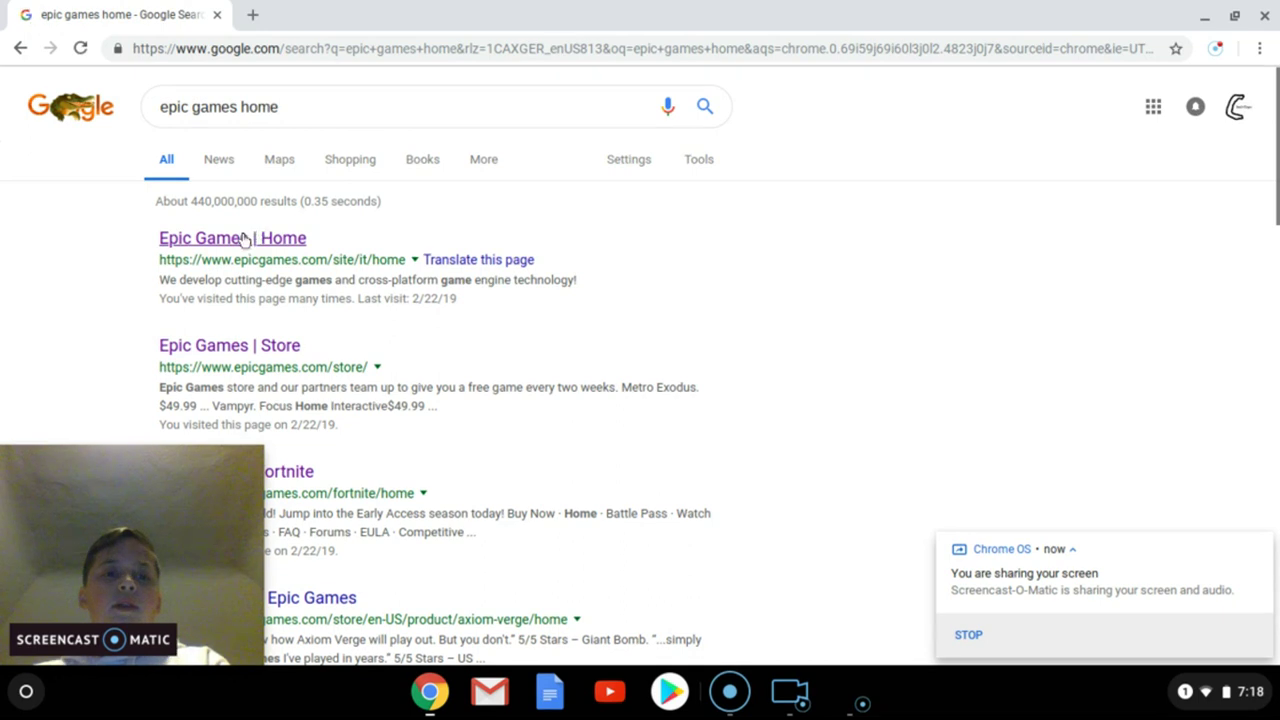
pyautogui.click(242, 238)
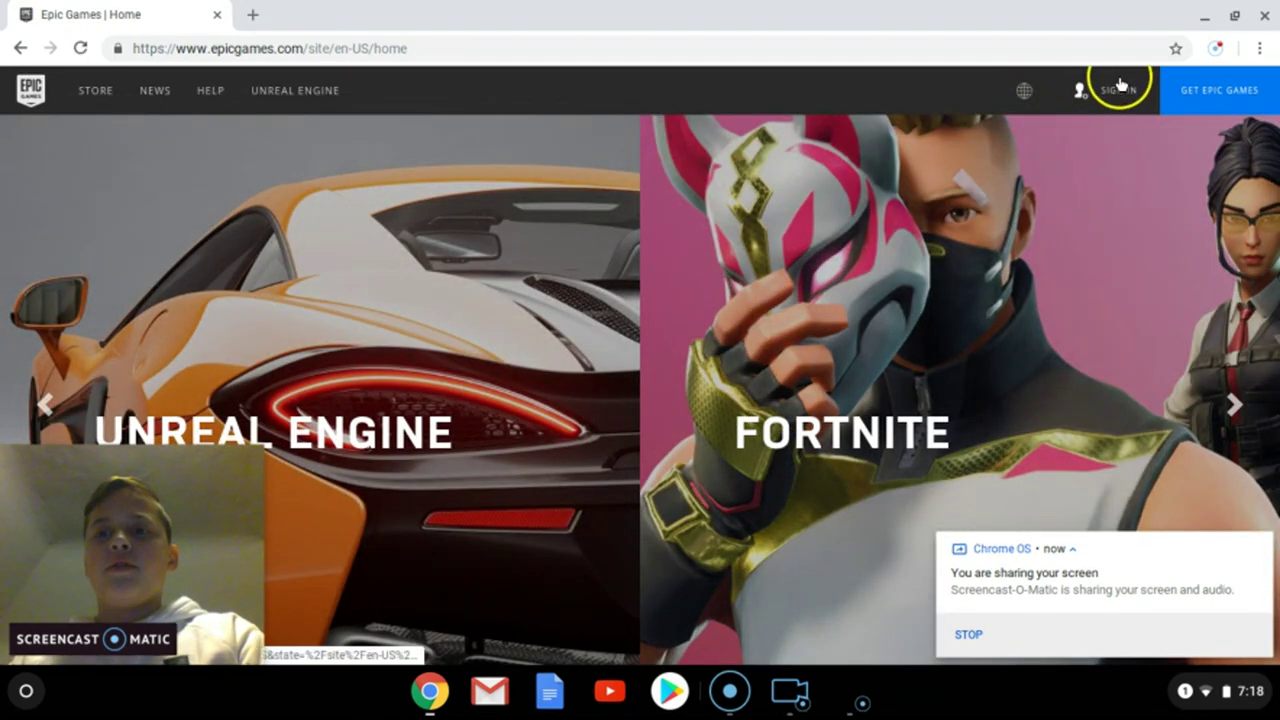
pyautogui.click(1116, 90)
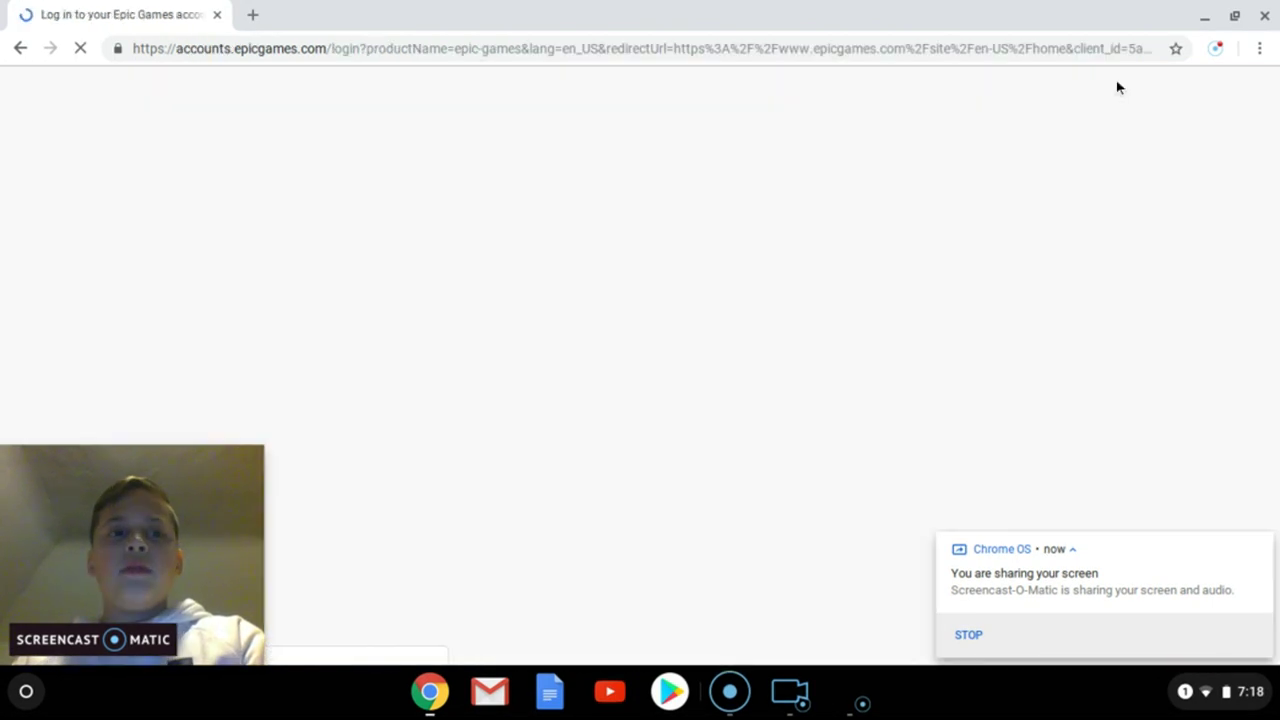
# Step: Sign in to Epic Games and choose Account from the account-name dropdown
pyautogui.click(1216, 50)
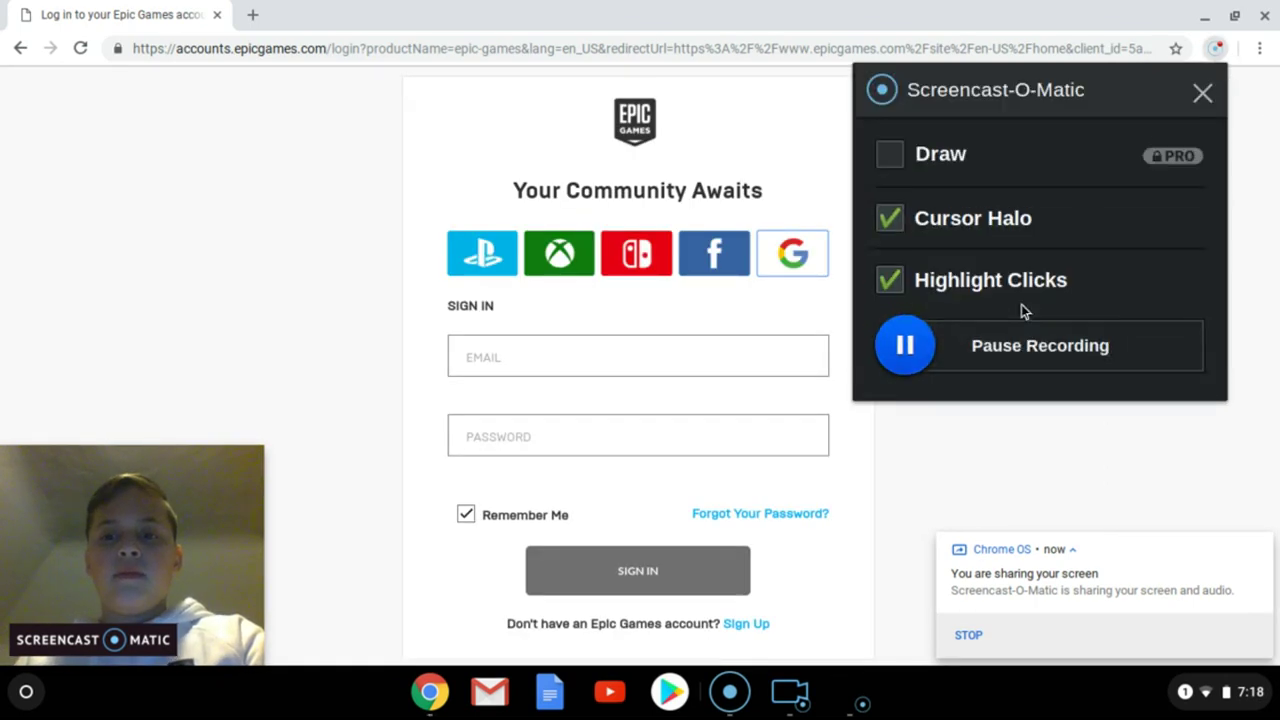
pyautogui.click(1006, 350)
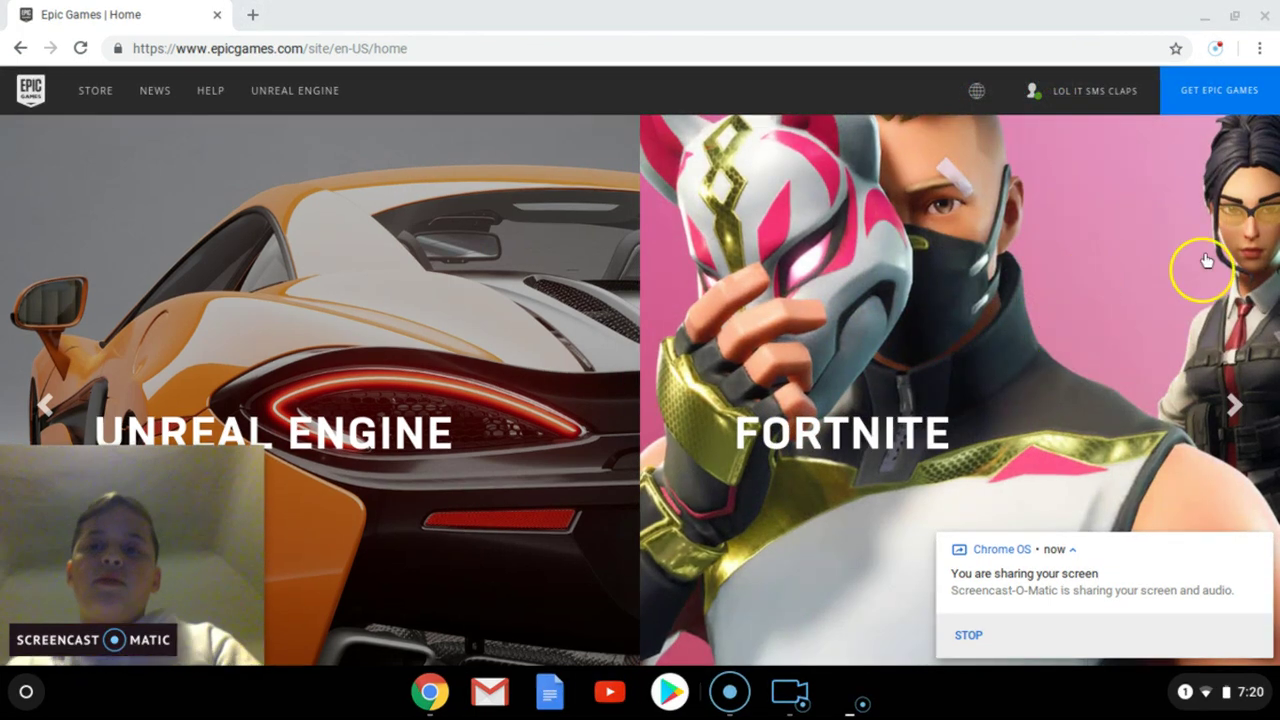
pyautogui.moveTo(1073, 110)
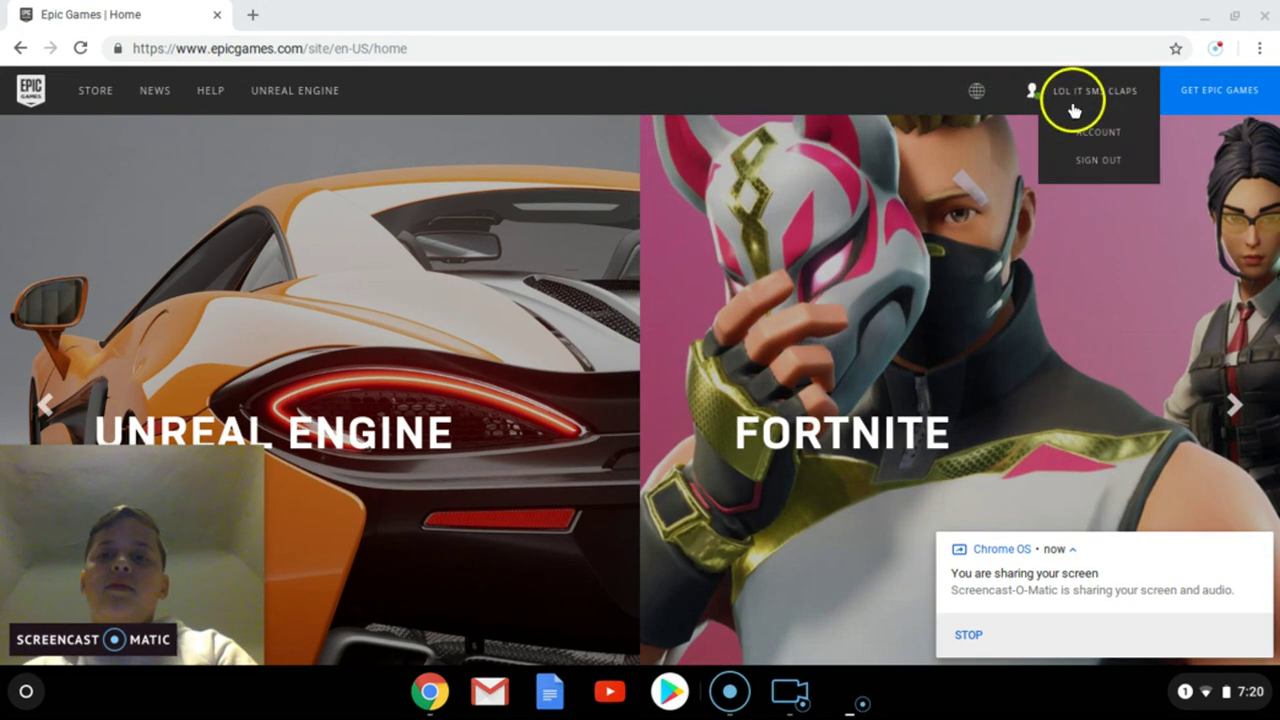
pyautogui.click(1090, 132)
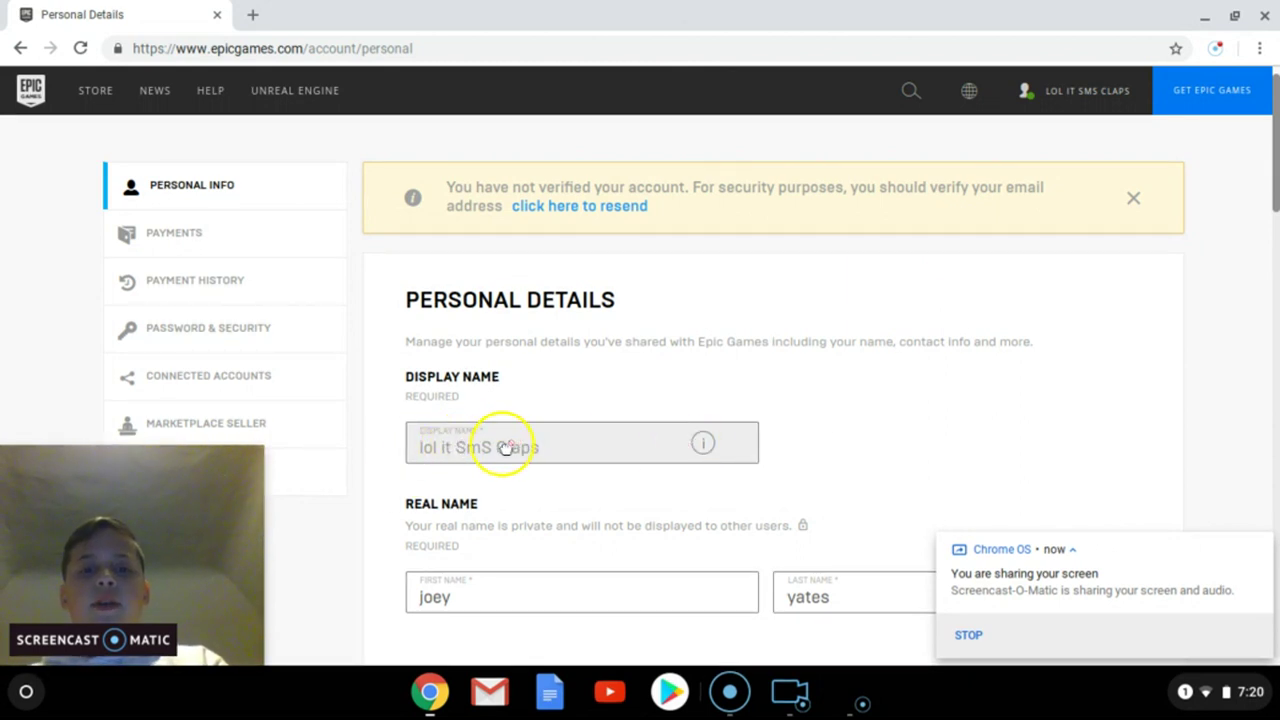
# Step: Try selecting the greyed-out display name text to test whether it is editable
pyautogui.doubleClick(503, 448)
pyautogui.tripleClick(503, 448)
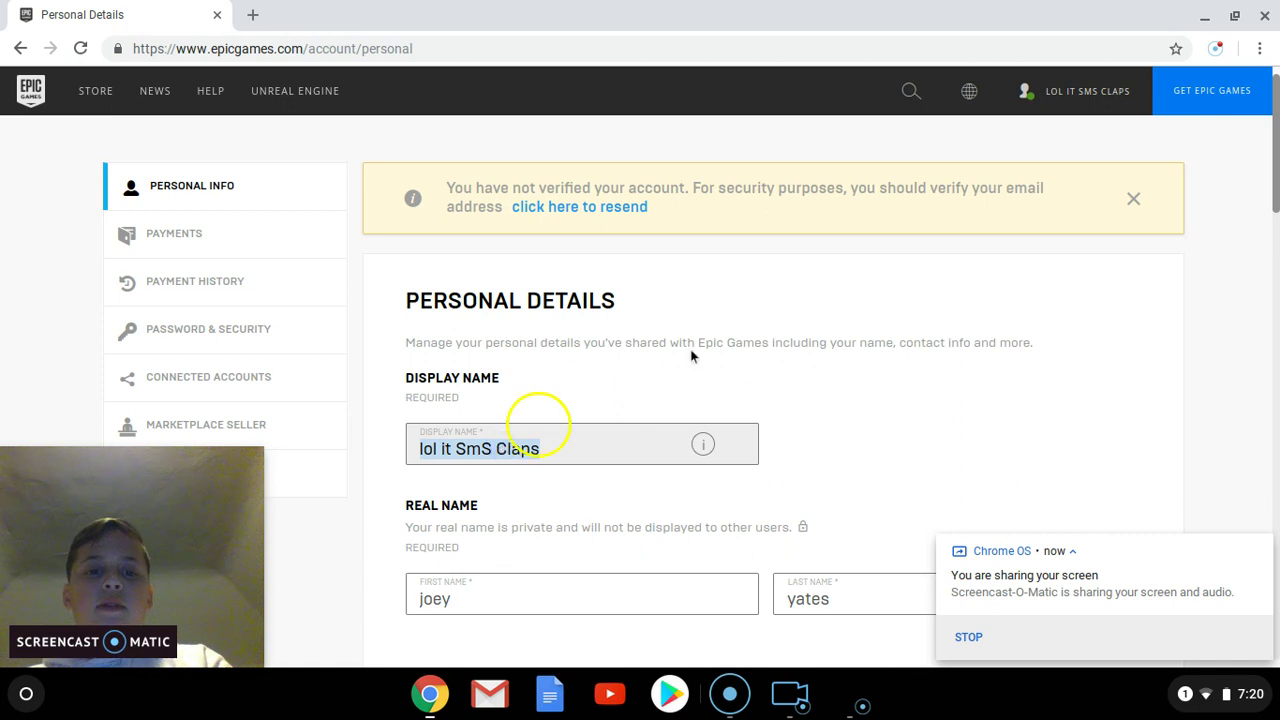
pyautogui.click(738, 356)
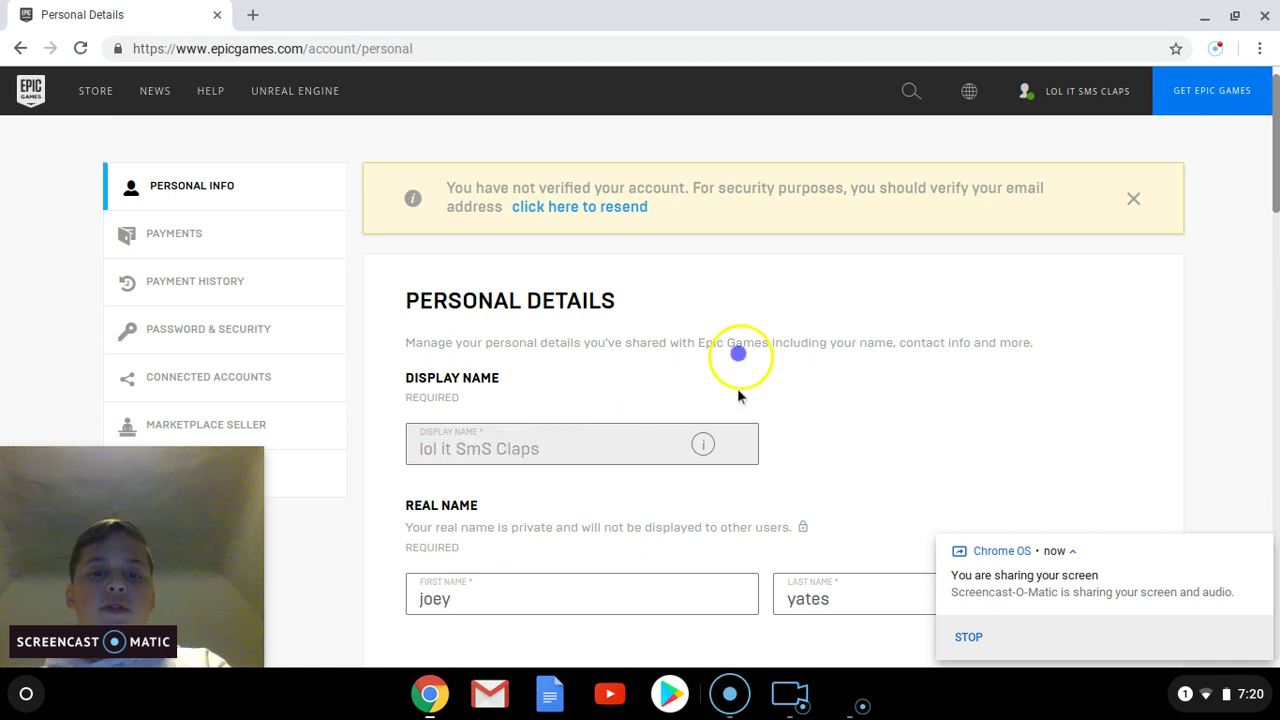
# Step: Inspect the display name field's HTML in Chrome DevTools
pyautogui.rightClick(480, 455)
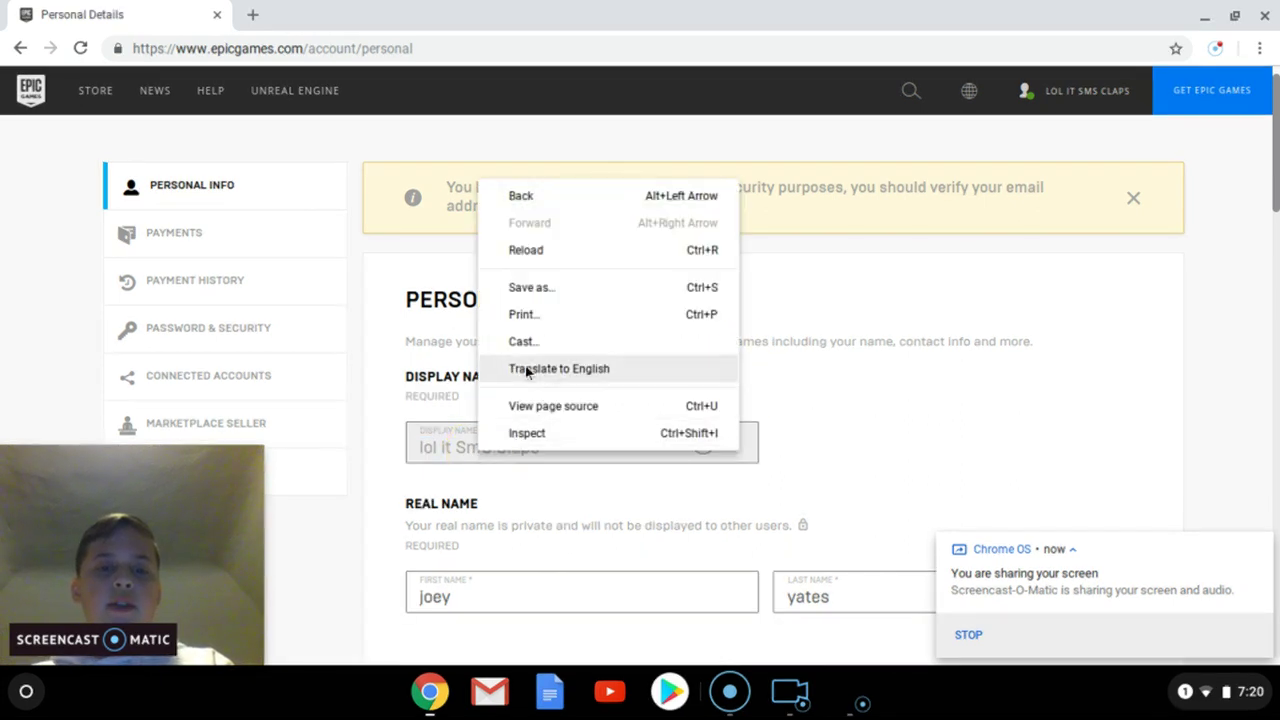
pyautogui.click(573, 437)
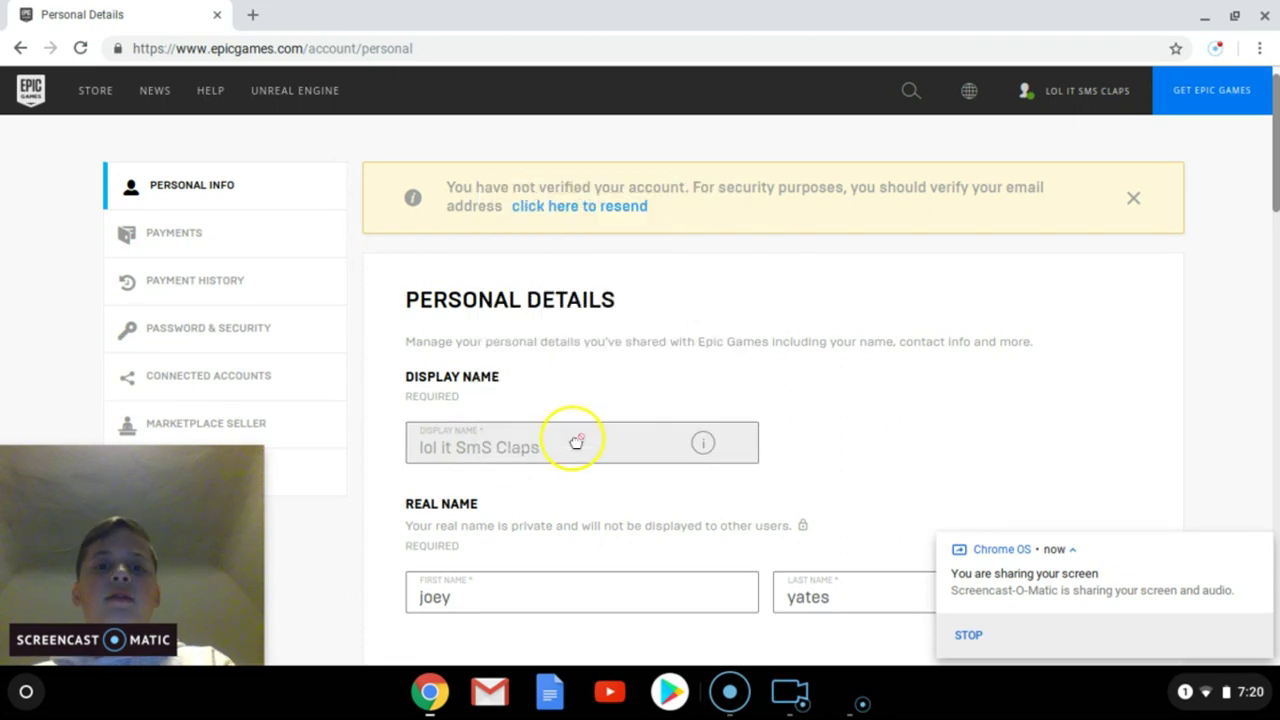
pyautogui.click(750, 275)
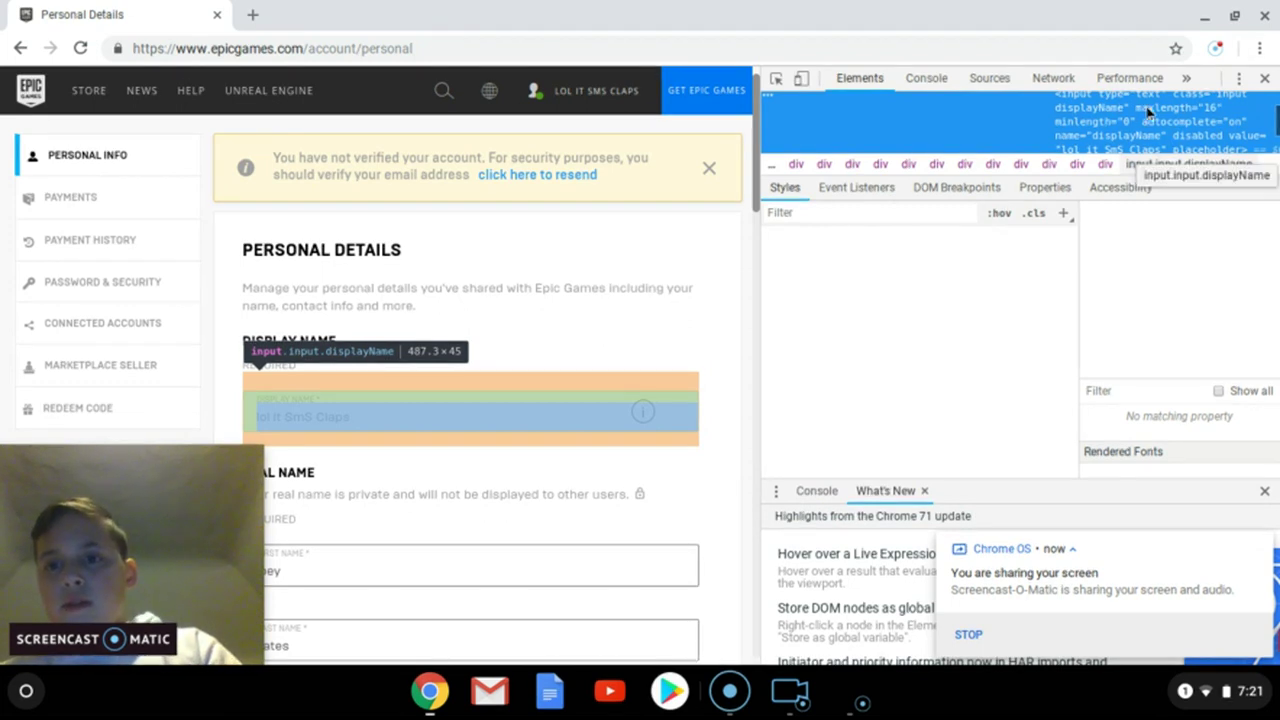
# Step: Change input.displayName's 'disabled' attribute to 'enabled' in the Elements panel
pyautogui.doubleClick(1197, 136)
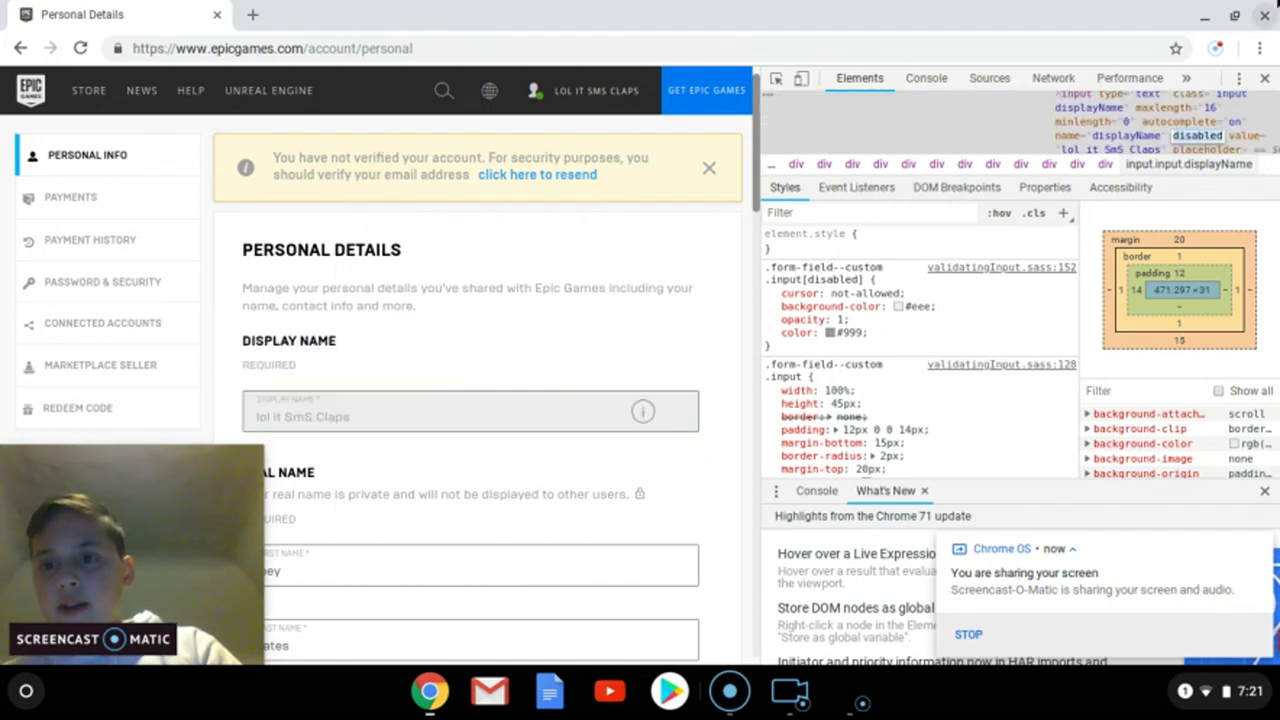
pyautogui.write('enabled')
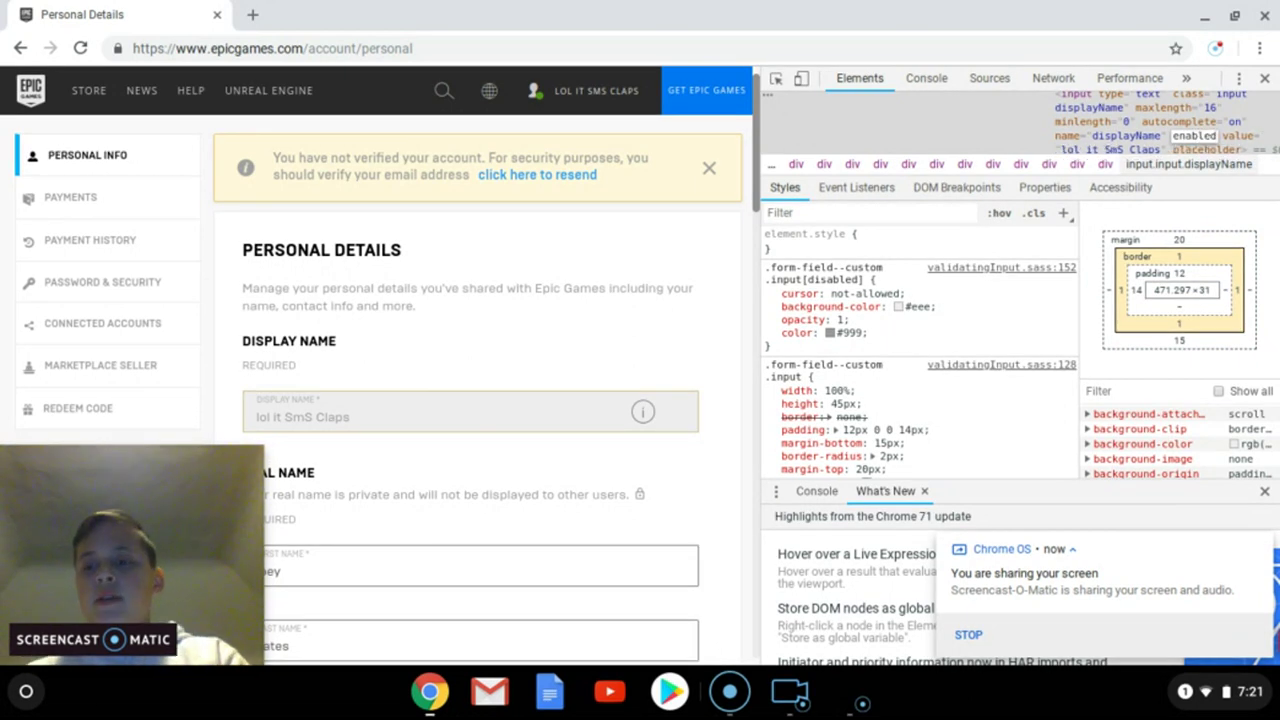
pyautogui.press('Return')
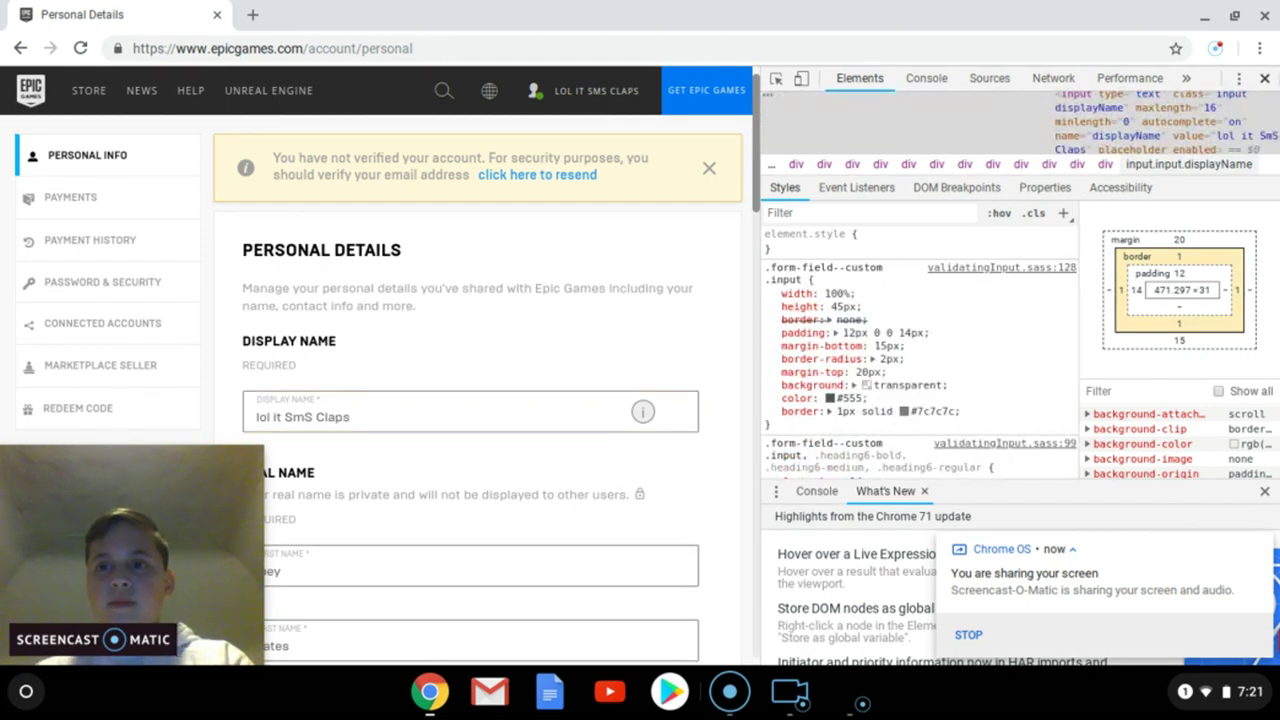
# Step: Close DevTools and erase the old display name from the unlocked field
pyautogui.click(1266, 79)
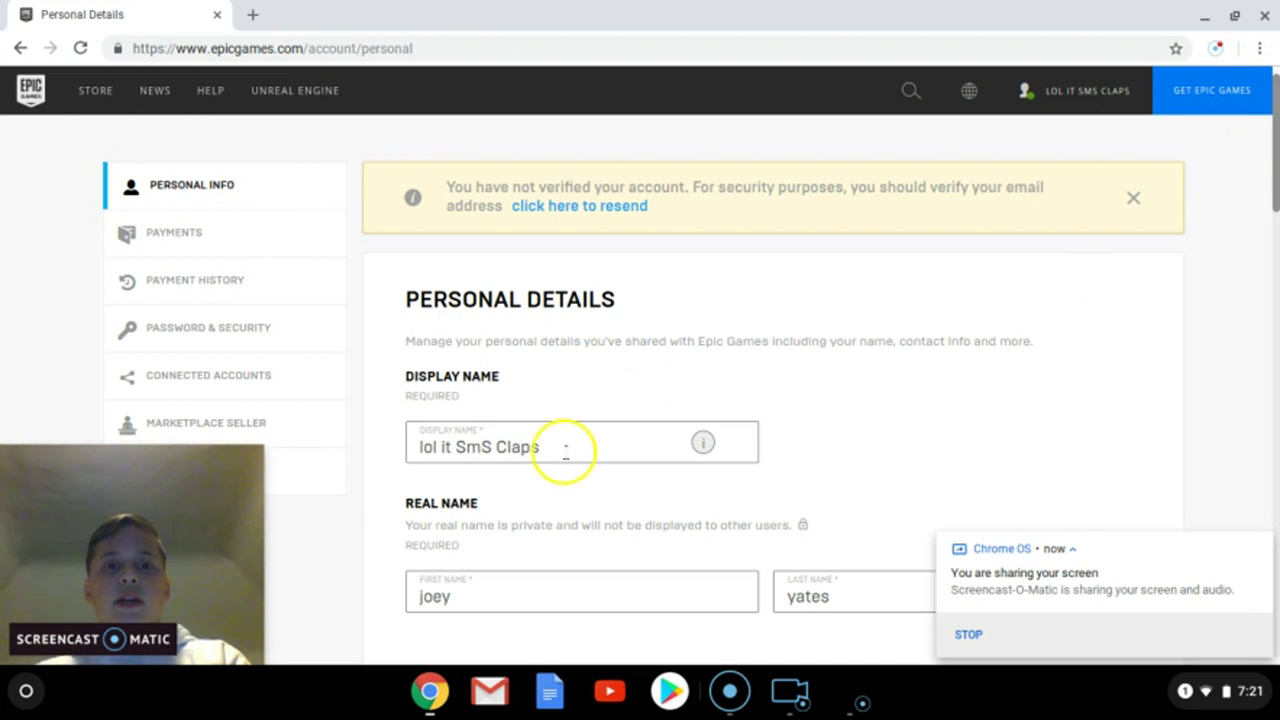
pyautogui.moveTo(566, 447); pyautogui.dragTo(416, 452)
pyautogui.click(605, 447)
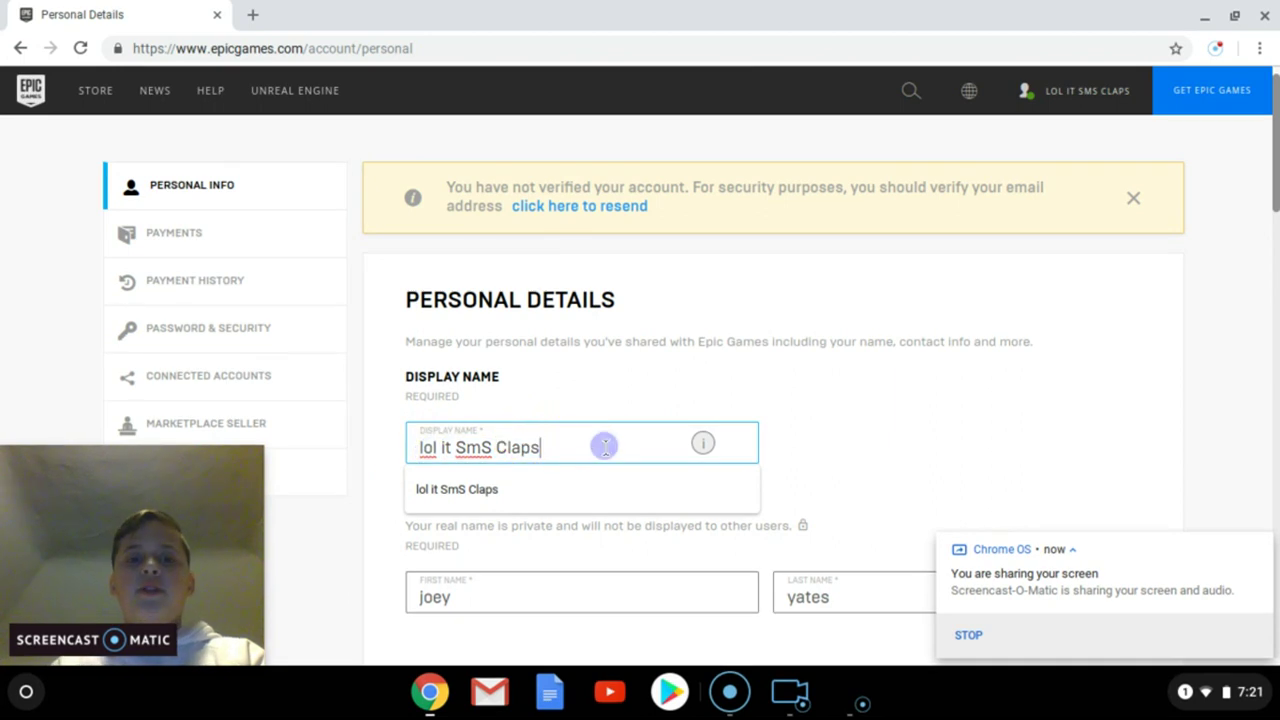
pyautogui.press('BackSpace')
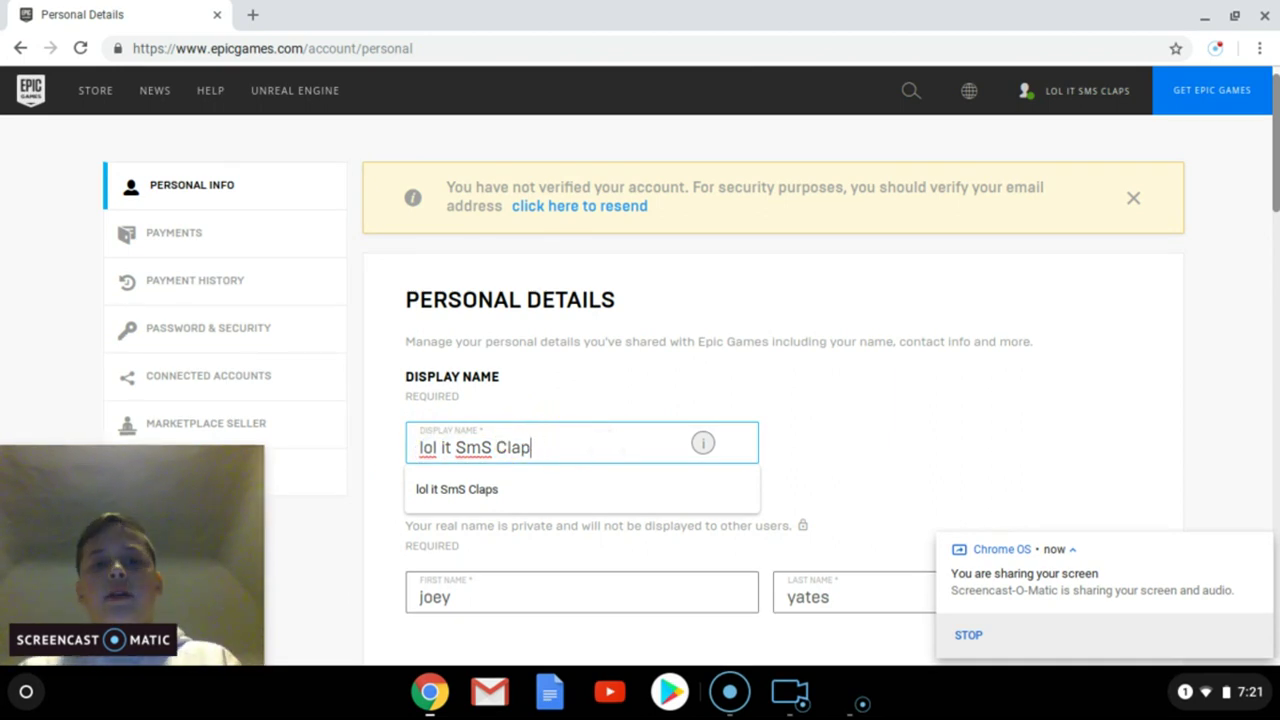
pyautogui.press('BackSpace')
pyautogui.press('BackSpace')
pyautogui.press('BackSpace')
pyautogui.press('BackSpace')
pyautogui.press('BackSpace')
pyautogui.press('BackSpace')
pyautogui.press('BackSpace')
pyautogui.press('BackSpace')
pyautogui.press('BackSpace')
pyautogui.press('BackSpace')
pyautogui.press('BackSpace')
pyautogui.press('BackSpace')
pyautogui.press('BackSpace')
pyautogui.press('BackSpace')
pyautogui.press('BackSpace')
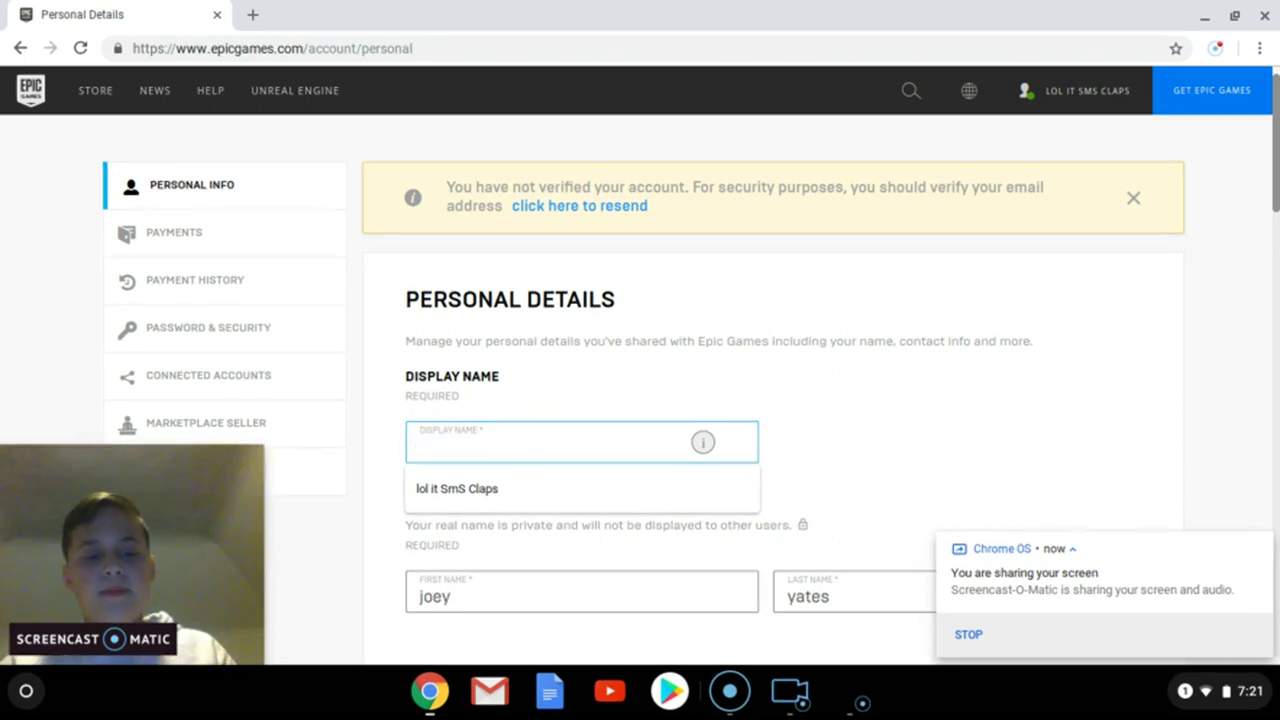
# Step: Type the new display name into the Display Name field
pyautogui.write('MS')
pyautogui.press('BackSpace')
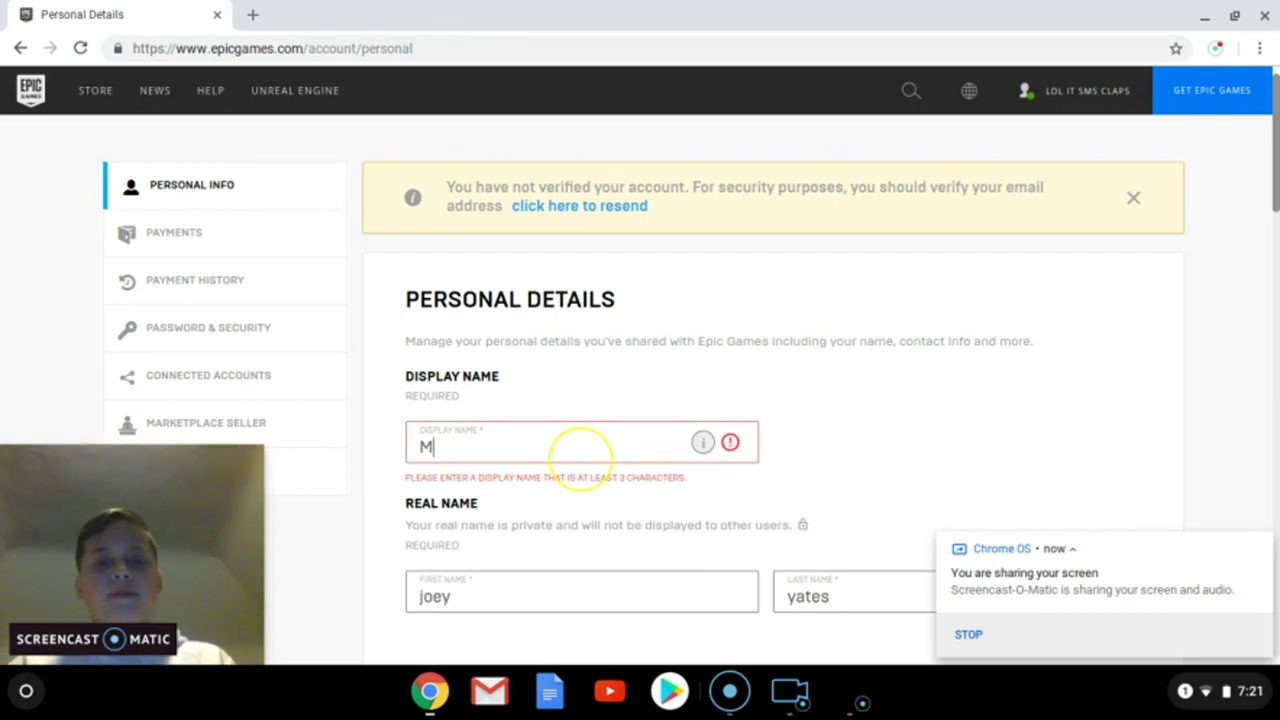
pyautogui.press('BackSpace')
pyautogui.write('SmS')
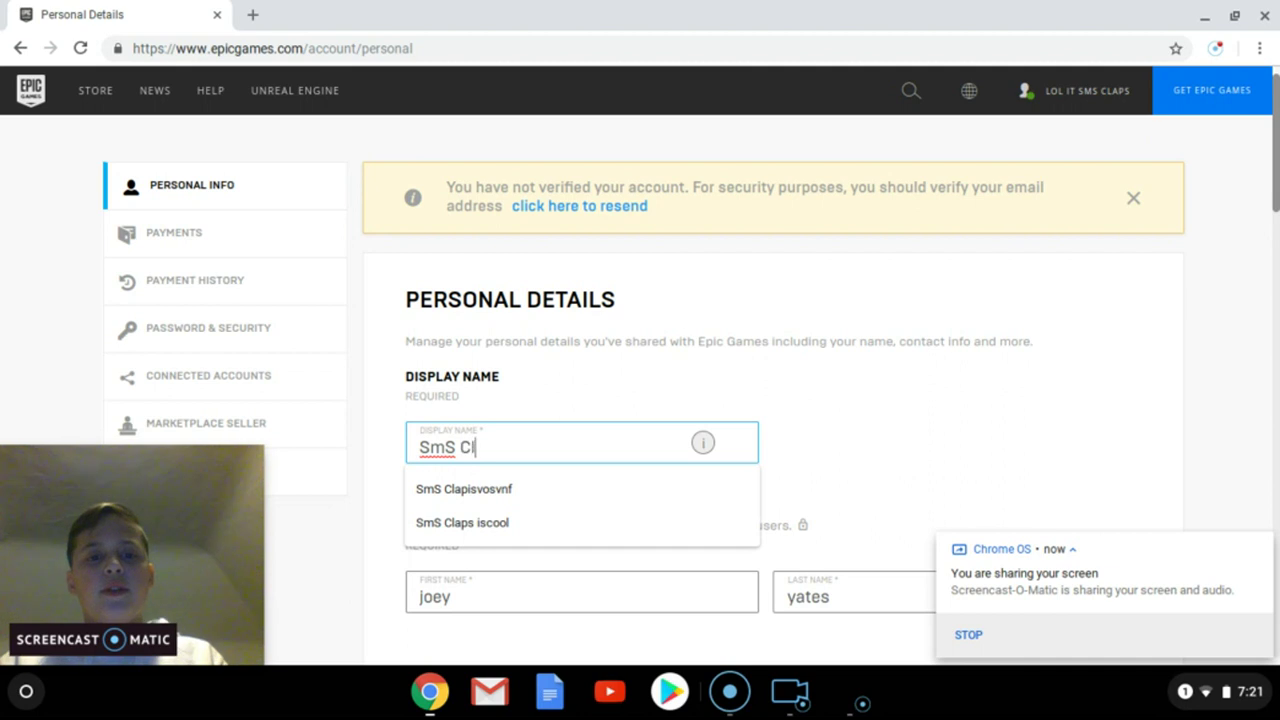
pyautogui.write(' Claps36173')
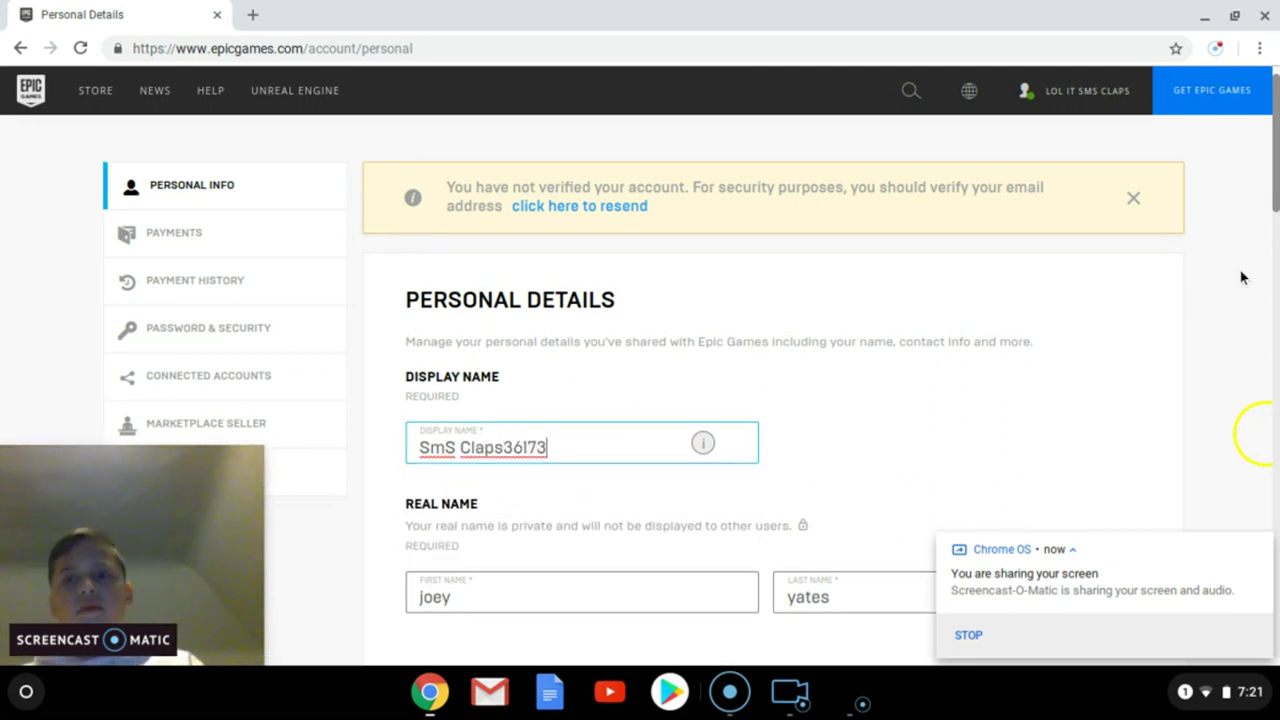
pyautogui.moveTo(1276, 155); pyautogui.dragTo(1277, 185)
pyautogui.click(591, 266)
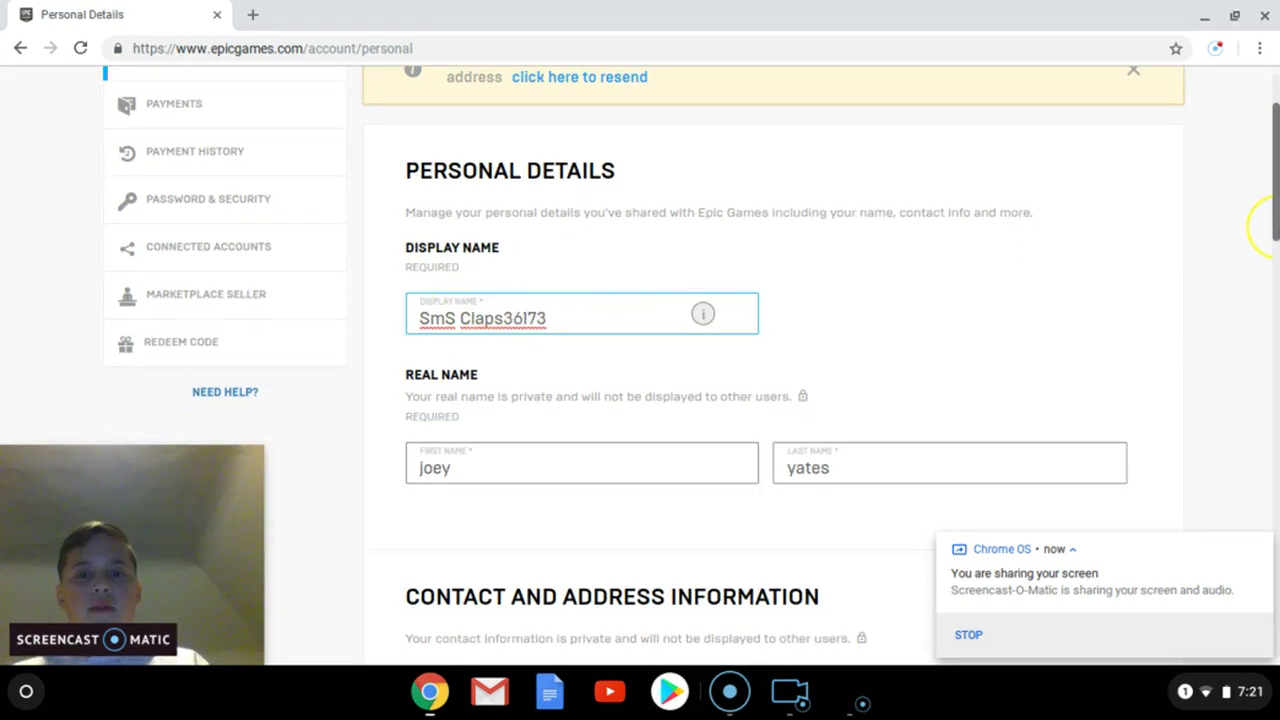
# Step: Save Changes on the Personal Details page to submit the new display name
pyautogui.click(1262, 443)
pyautogui.click(665, 234)
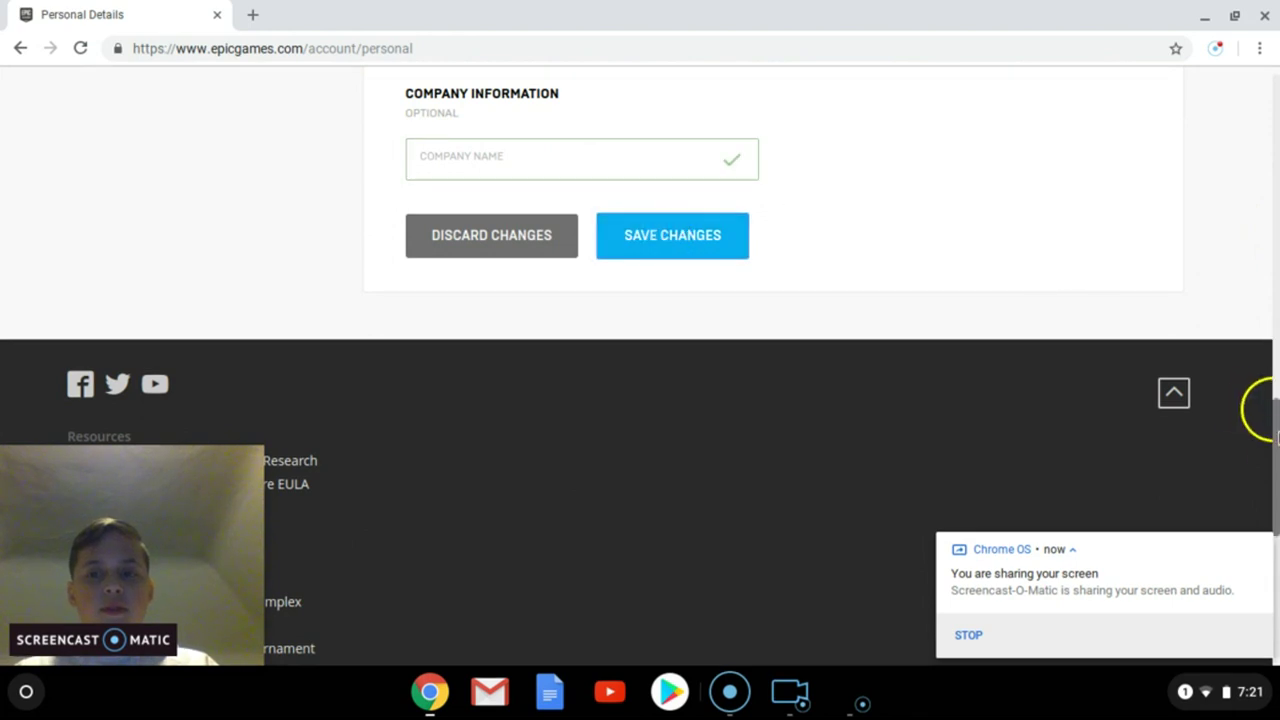
pyautogui.scroll(2, 1255, 420)
pyautogui.scroll(8, 1250, 320)
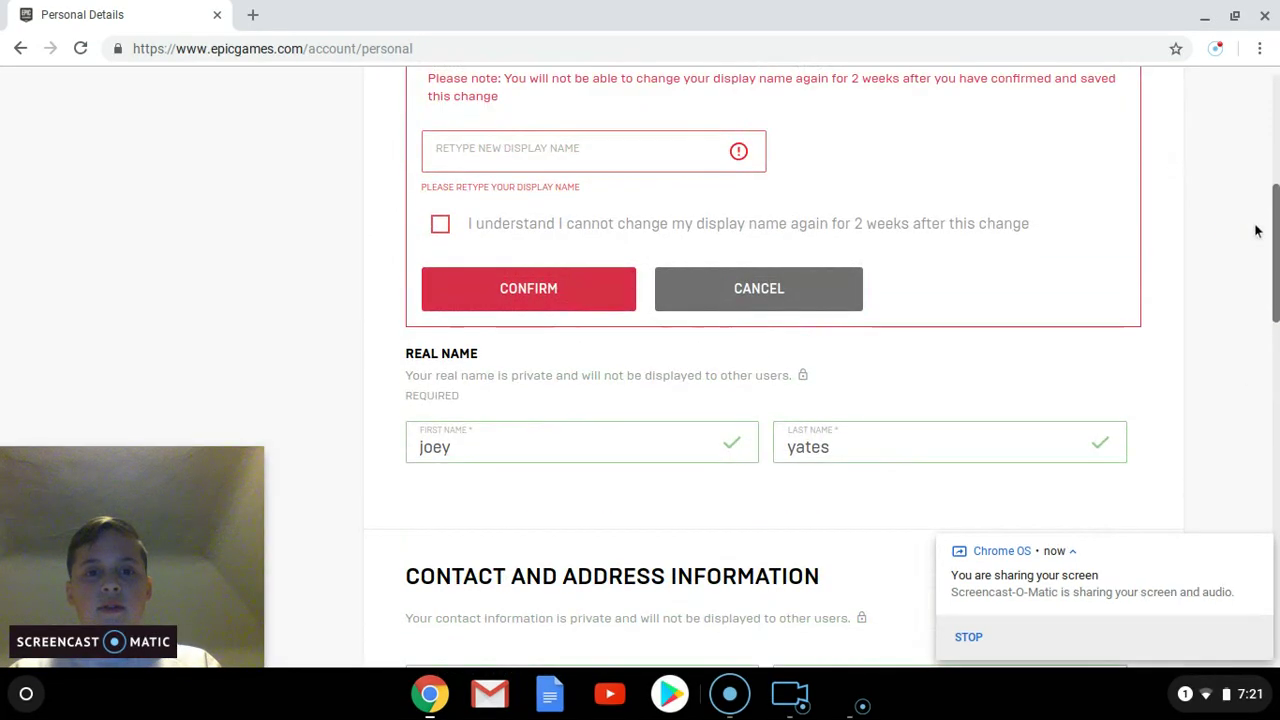
# Step: Retype the new display name, tick the two-week lock acknowledgement, and confirm
pyautogui.click(1270, 250)
pyautogui.moveTo(1270, 250); pyautogui.dragTo(1270, 160)
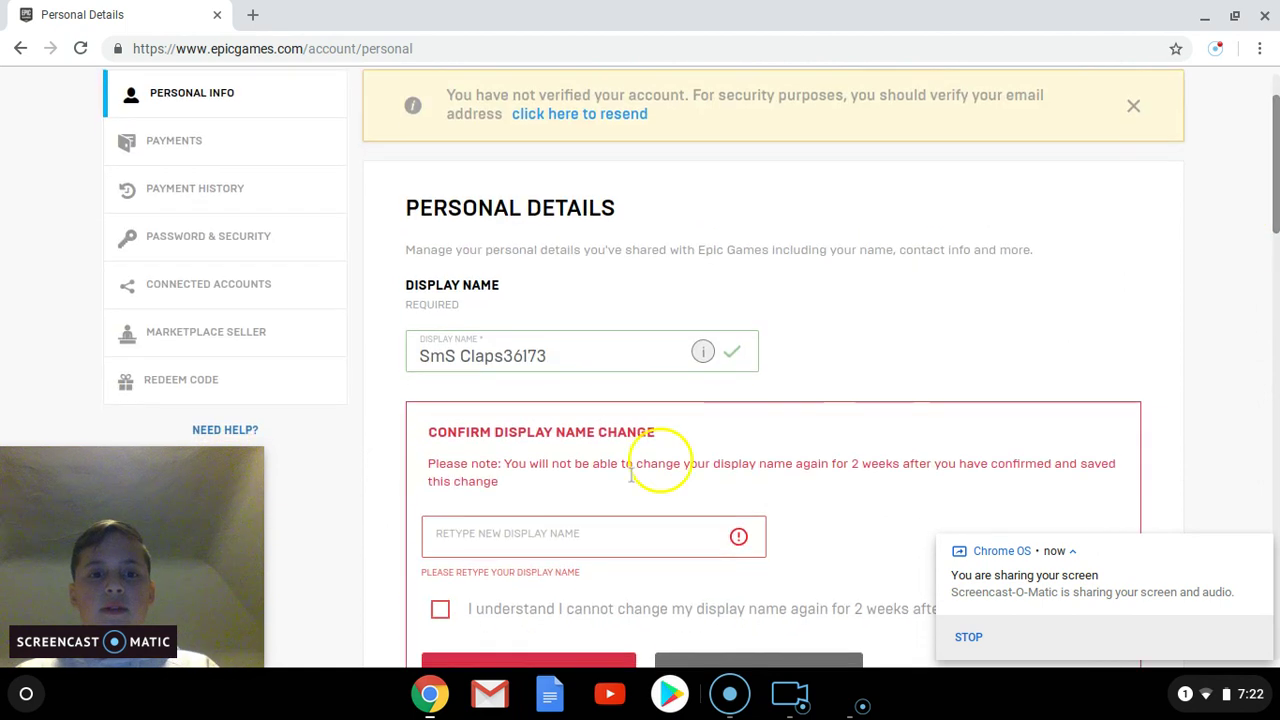
pyautogui.click(543, 525)
pyautogui.write('SmS Claps36173')
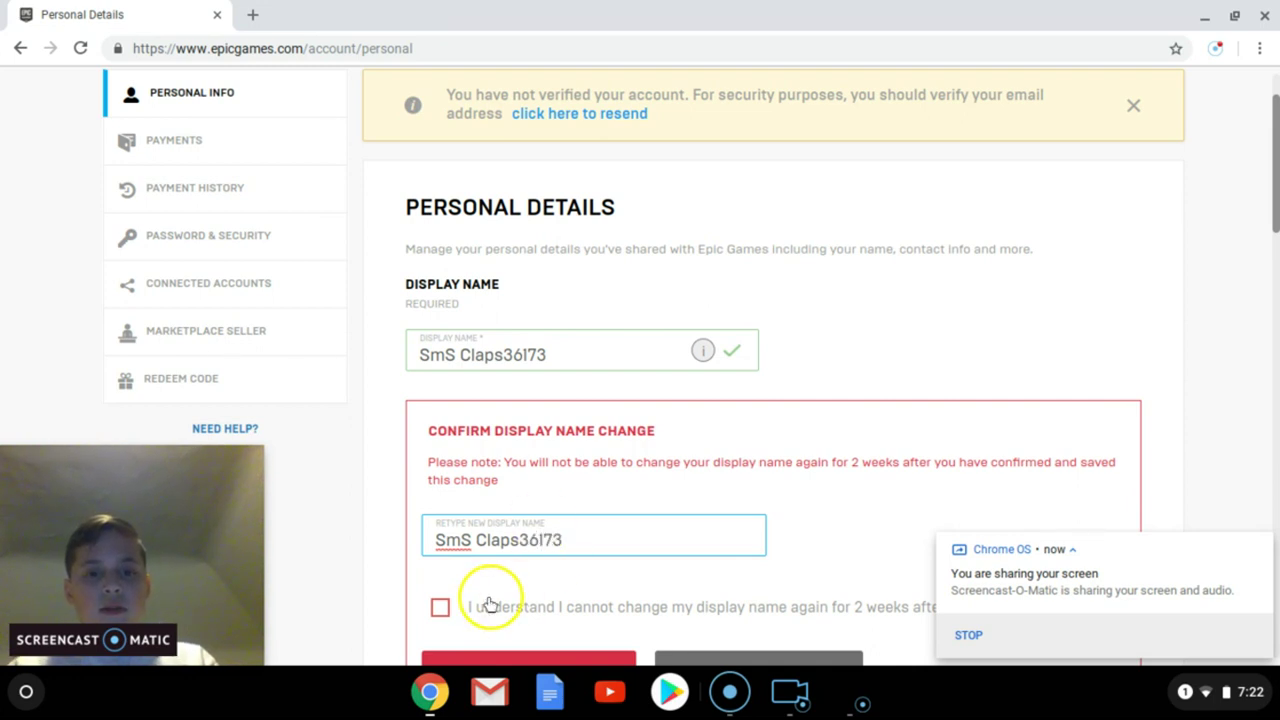
pyautogui.click(441, 607)
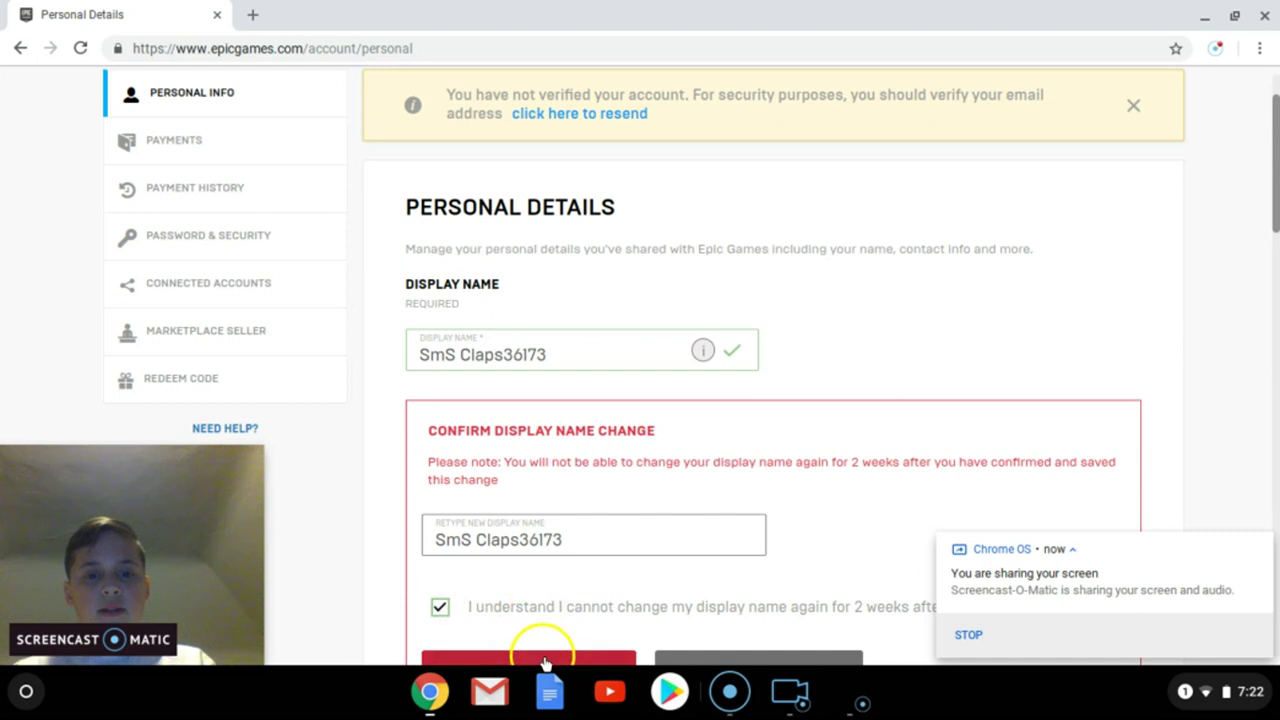
pyautogui.scroll(-1, 1150, 300)
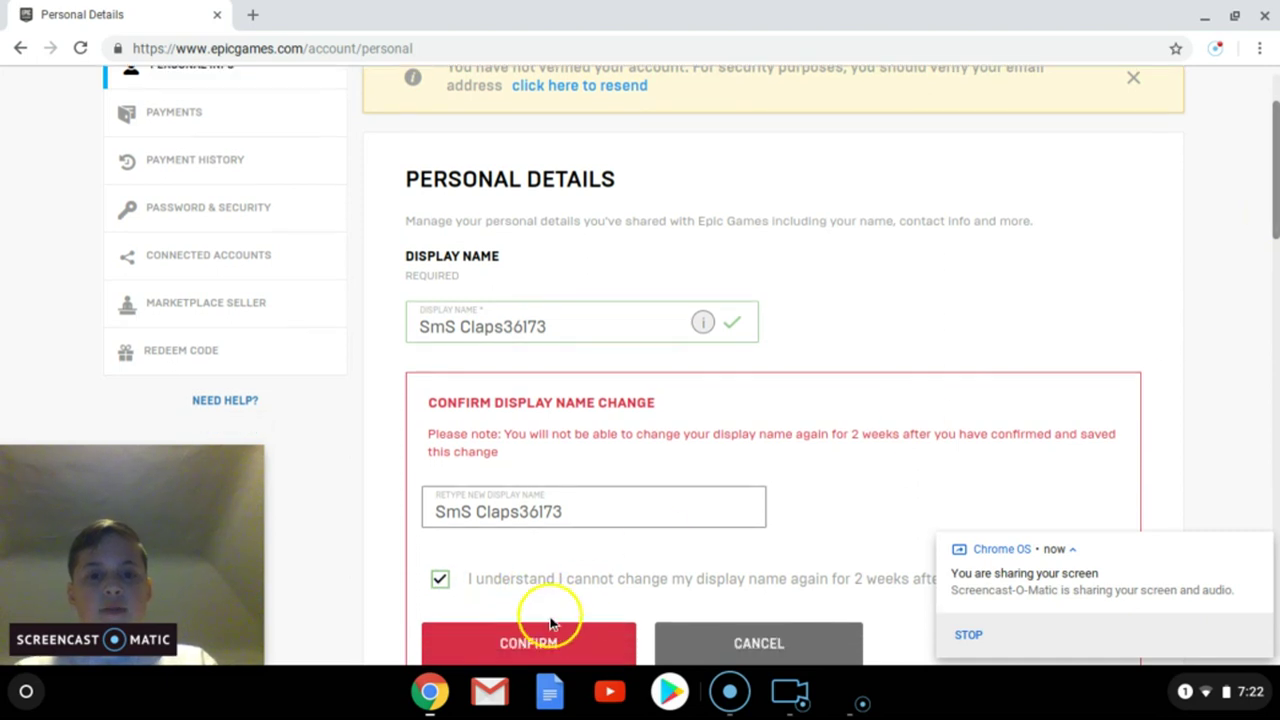
pyautogui.click(530, 638)
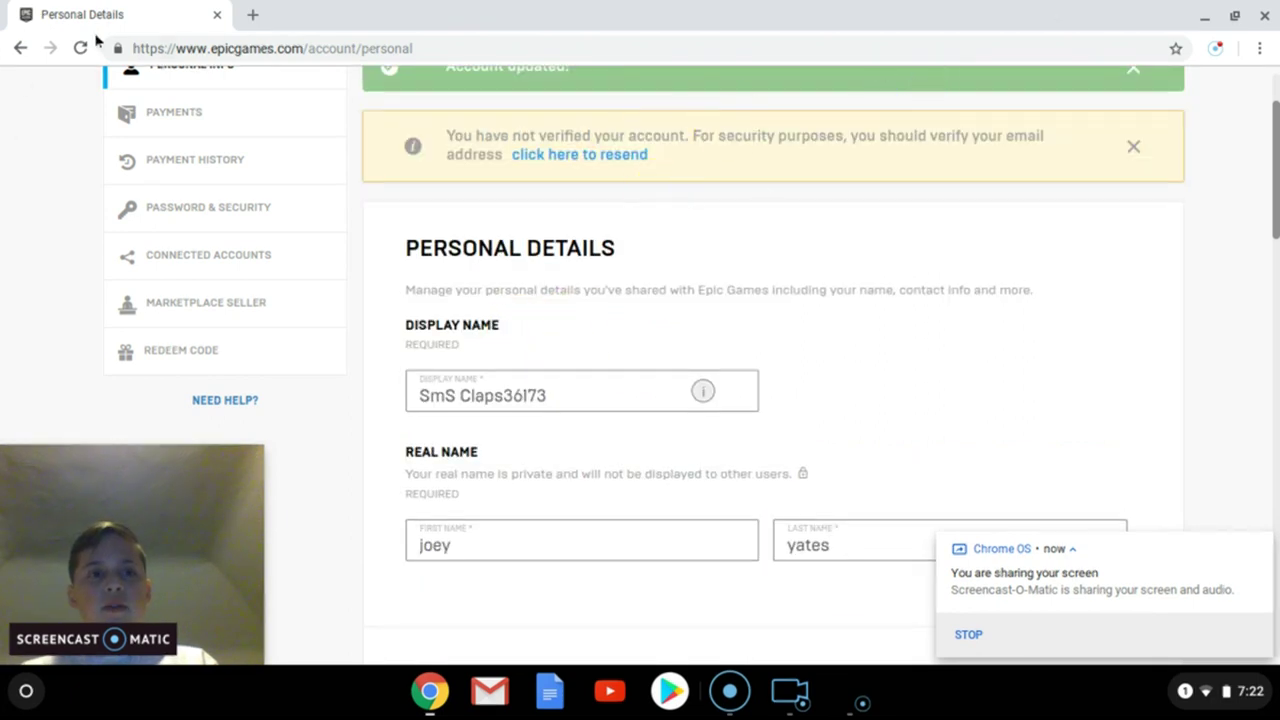
# Step: Confirm the display name change and reload the Personal Details page
pyautogui.click(60, 72)
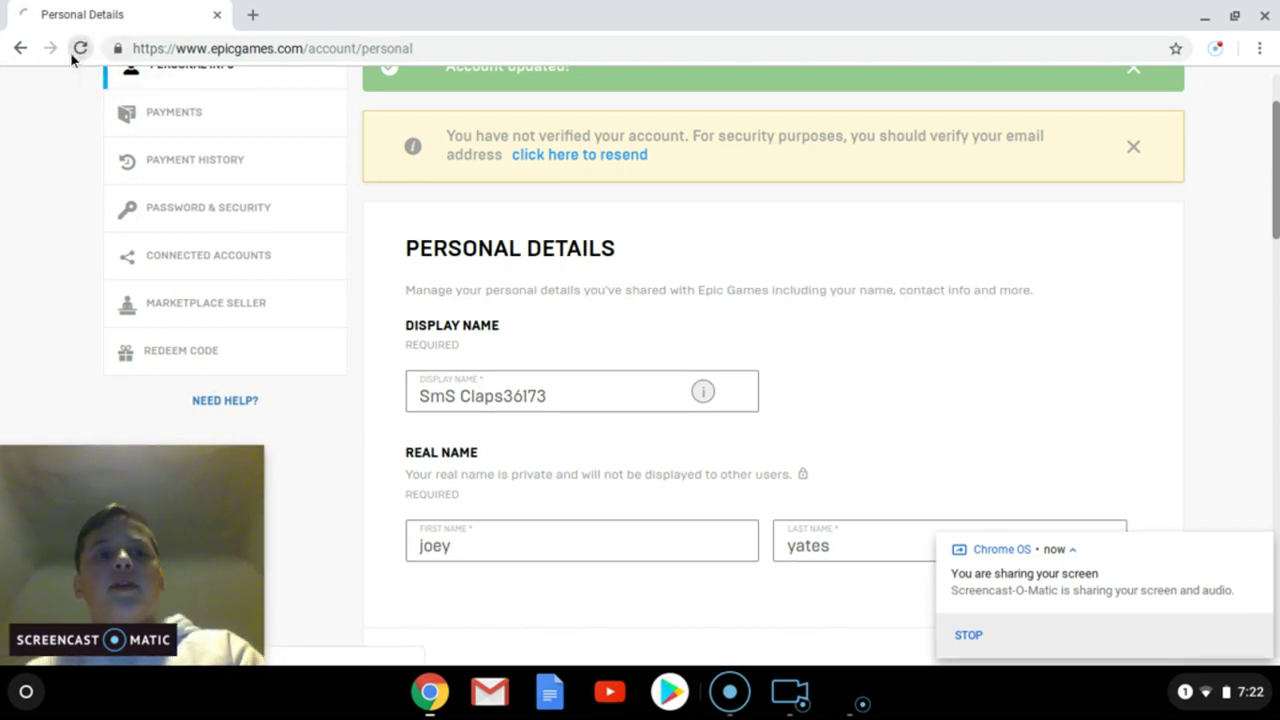
pyautogui.click(72, 56)
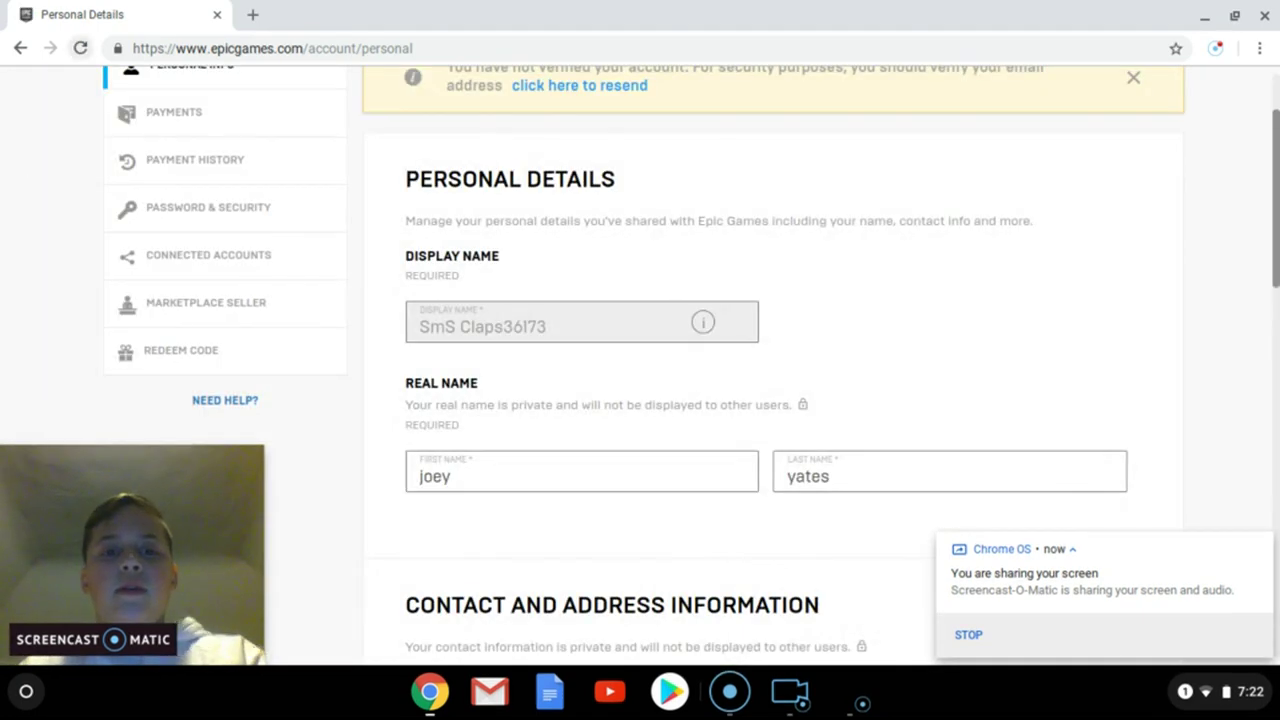
pyautogui.rightClick(479, 328)
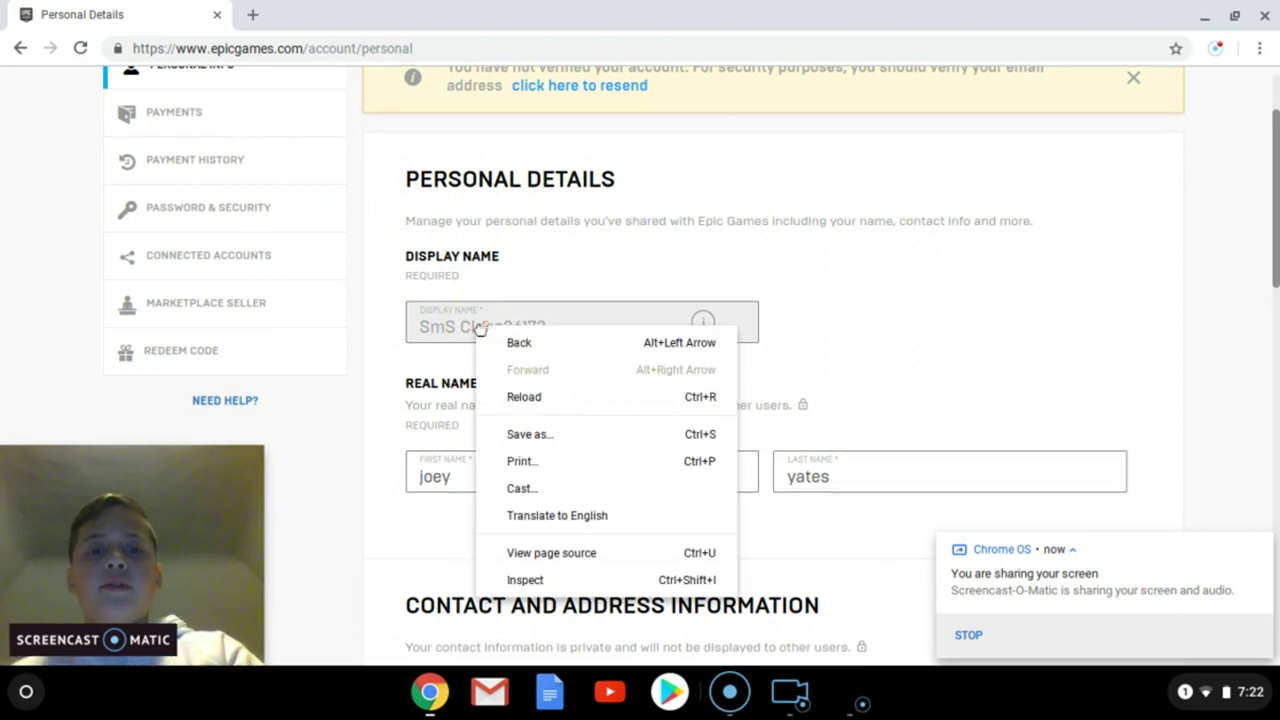
pyautogui.click(513, 578)
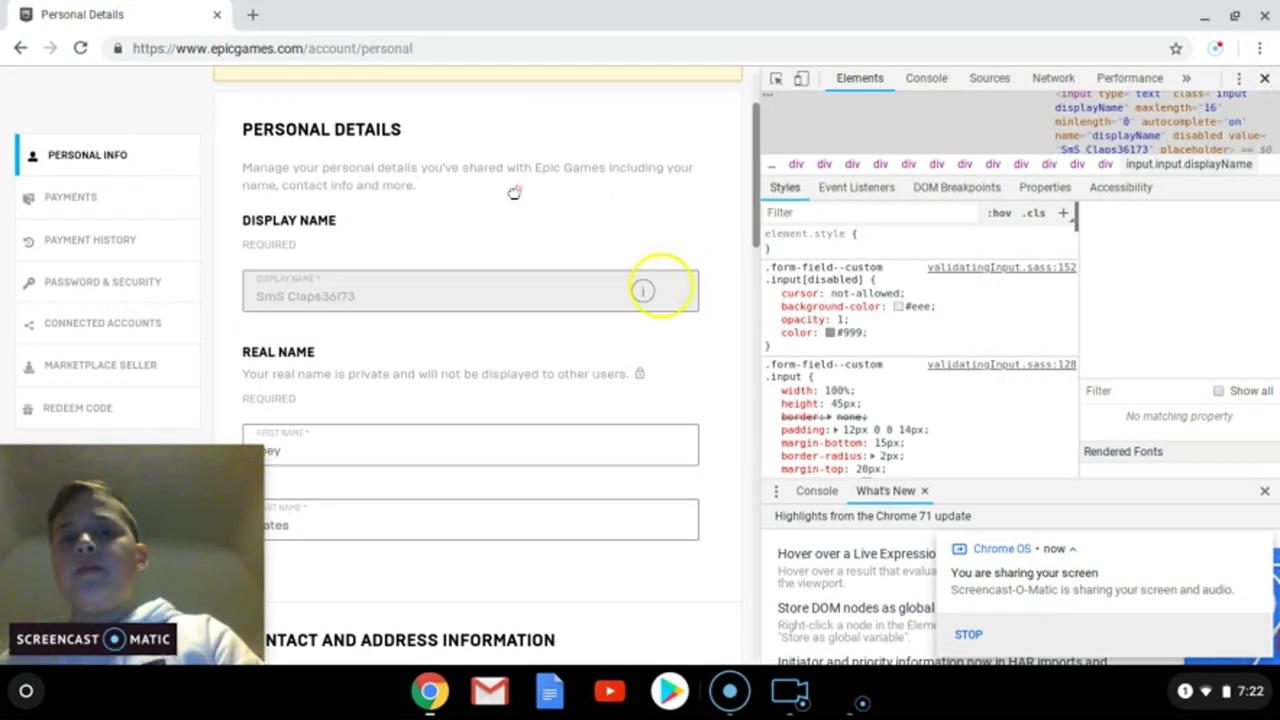
pyautogui.hotkey('ctrl', 'shift', 'i')
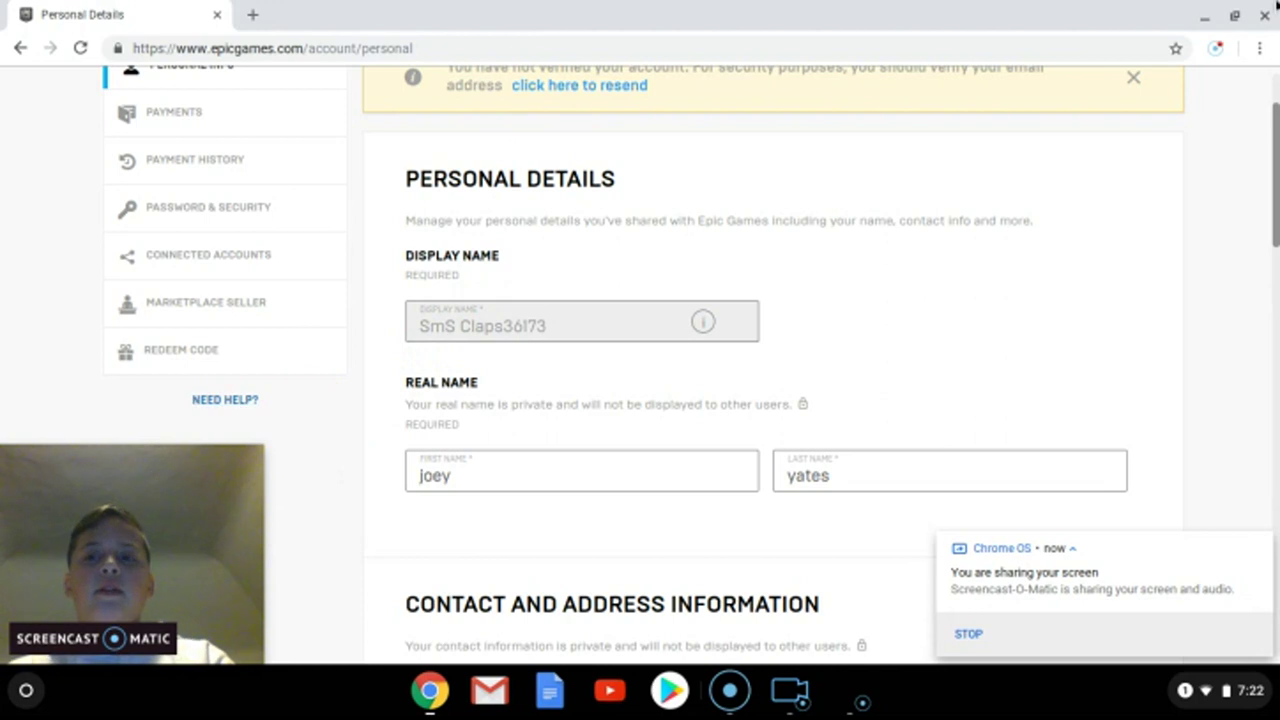
pyautogui.click(1247, 90)
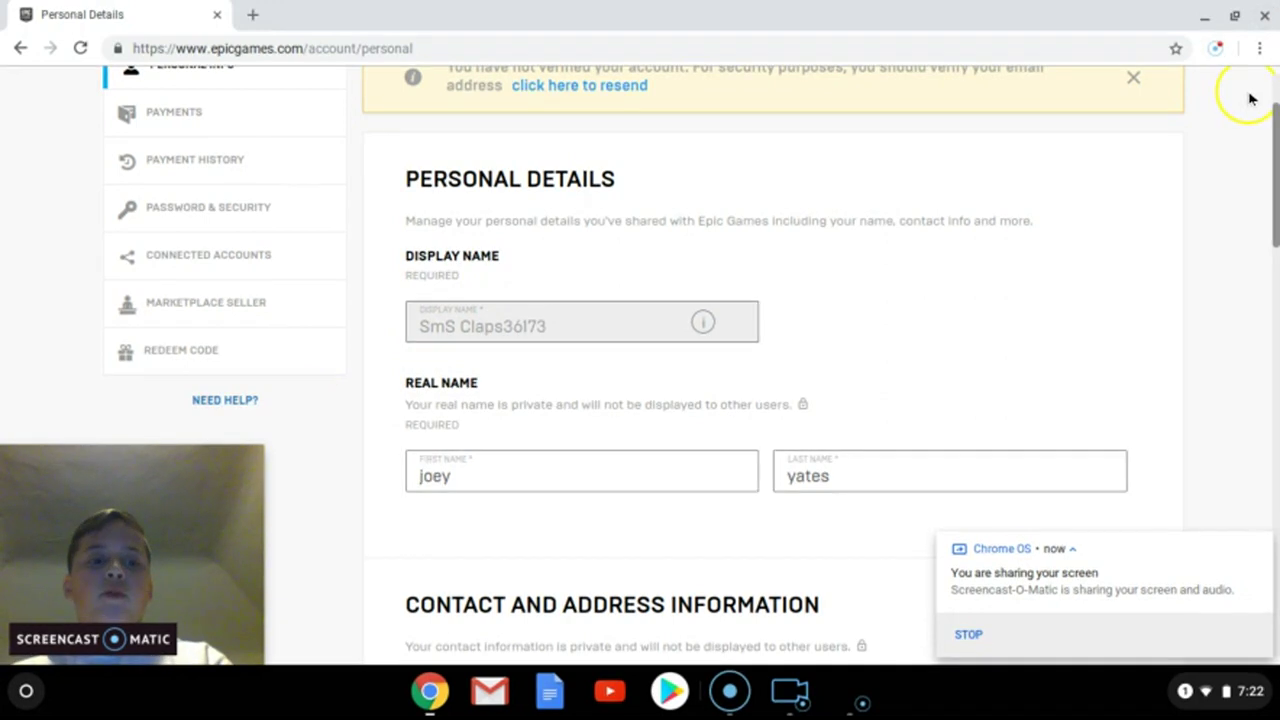